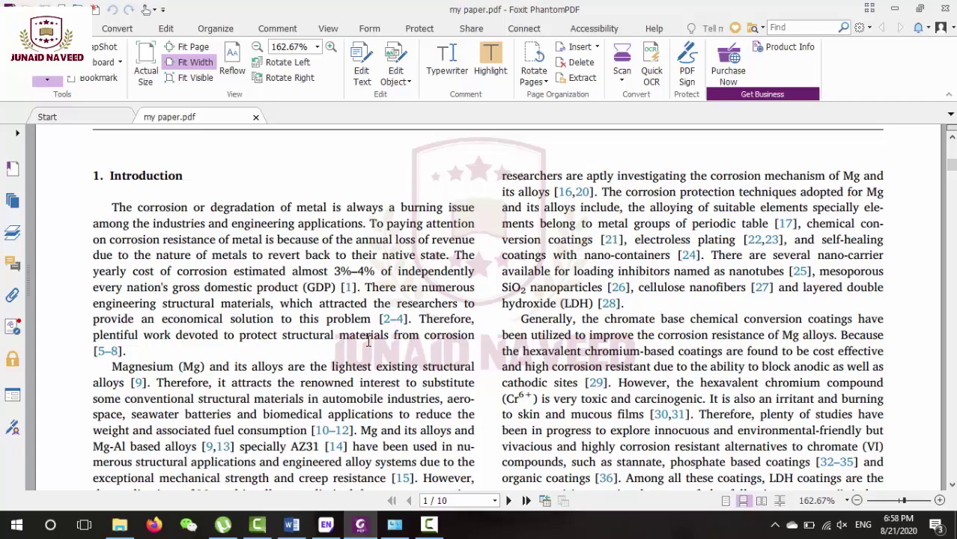
Examine the paper's title page and the numbered citations in the first two paragraphs of the Introduction
mouse_move(951, 165)
mouse_down()
mouse_move(951, 456)
mouse_move(951, 153)
mouse_up()
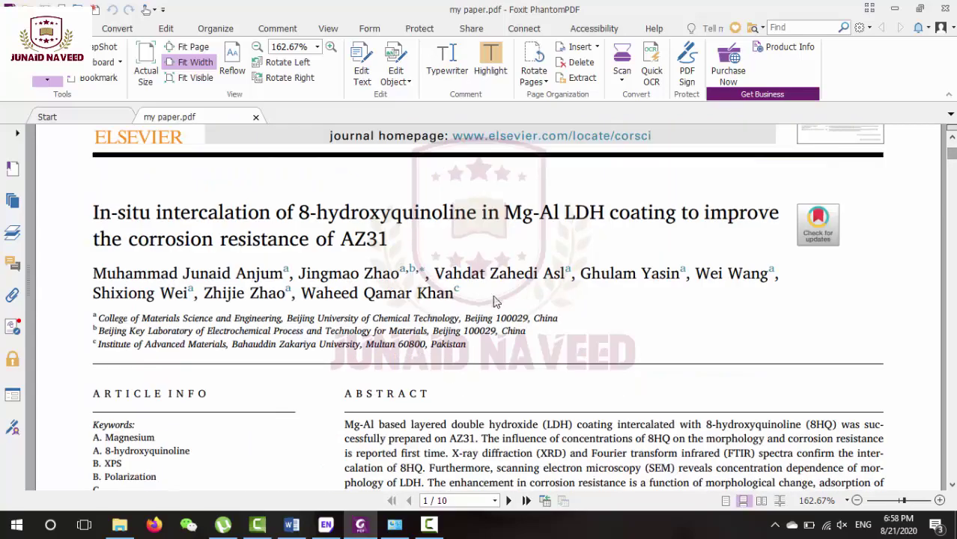
scroll(492, 300, down, 8)
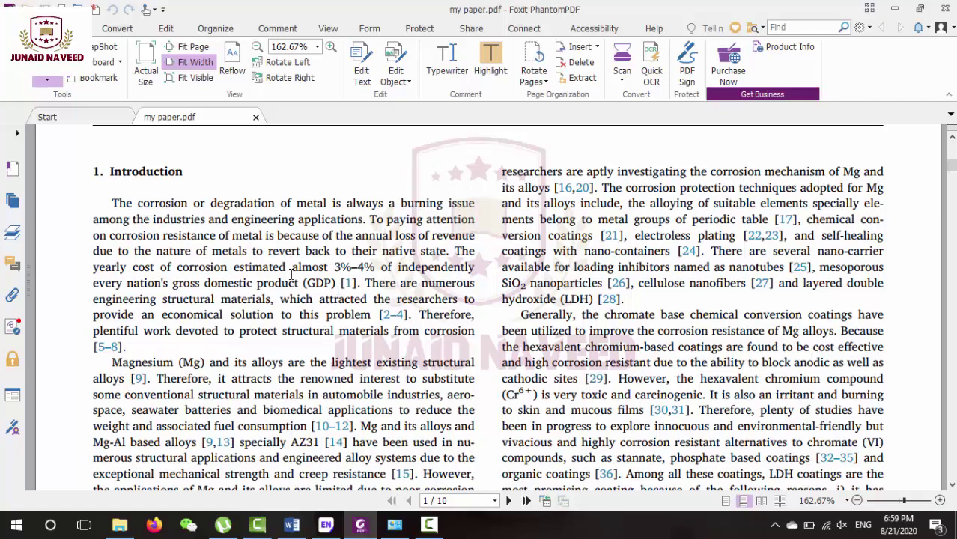
drag(336, 287, 112, 199)
drag(126, 381, 112, 362)
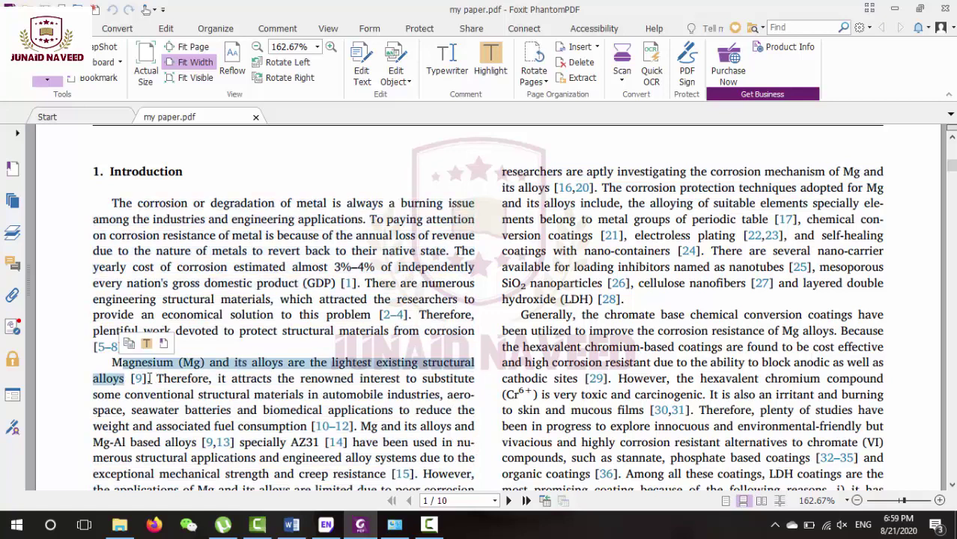
click(150, 380)
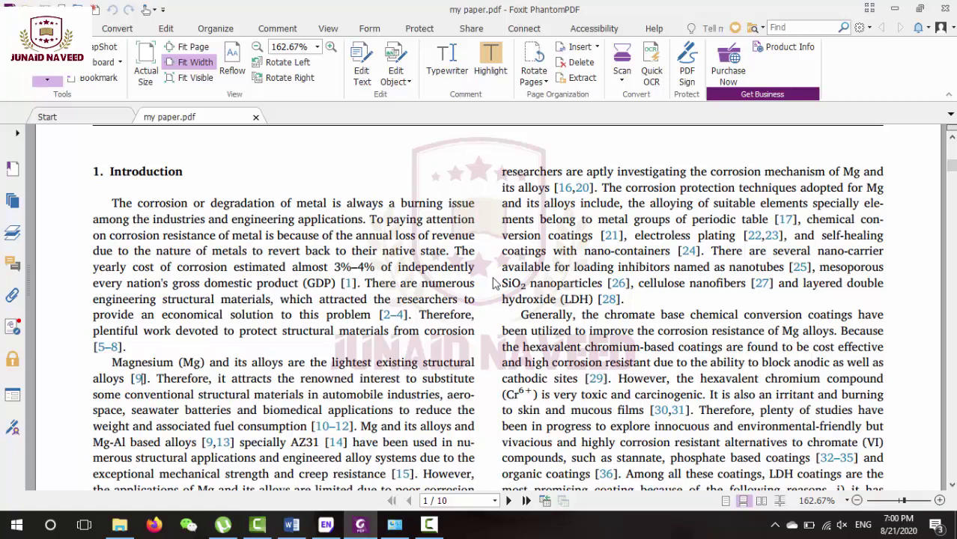
Switch to the "optional" document in Word and examine the opening sentence and in-text citations such as [1, 2] and [3]
click(292, 524)
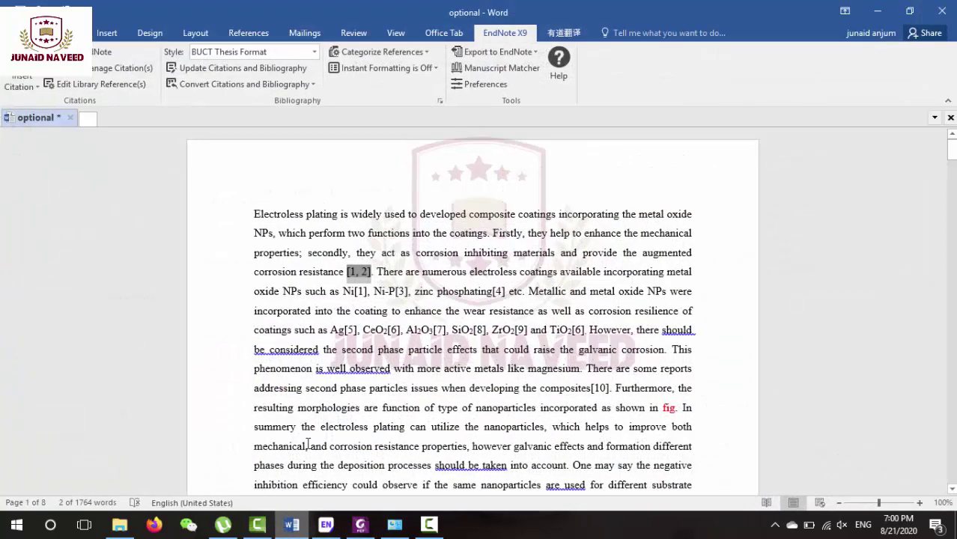
click(513, 255)
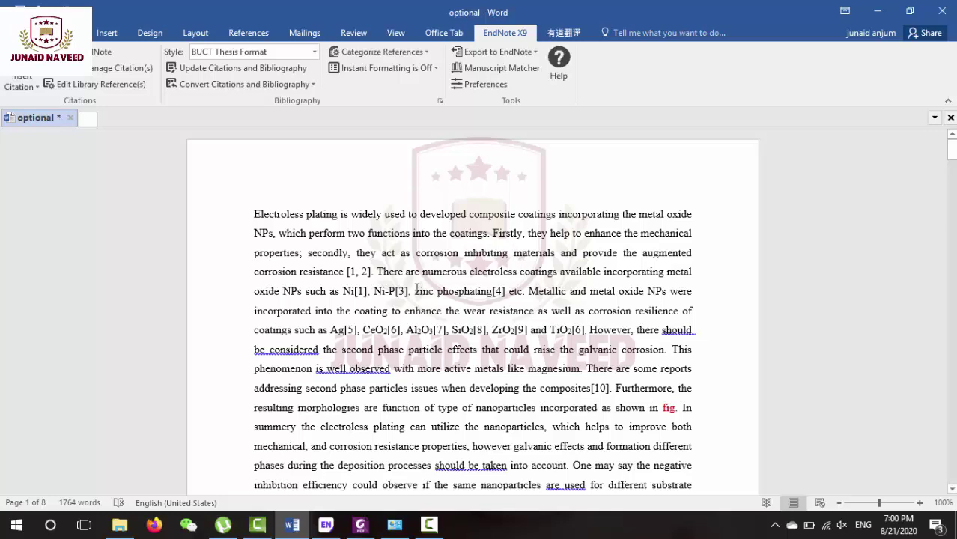
click(360, 271)
click(398, 300)
click(387, 347)
drag(347, 272, 253, 214)
click(219, 267)
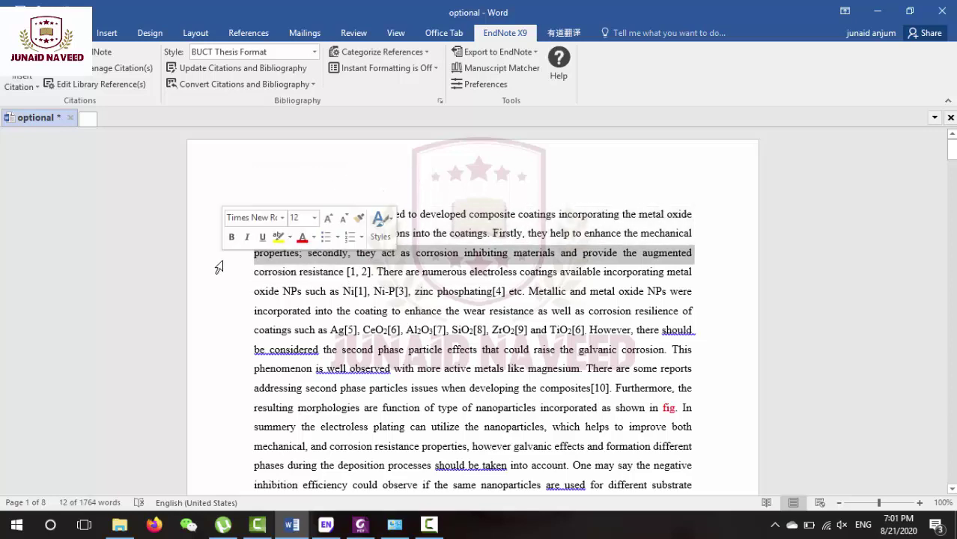
drag(342, 277, 254, 217)
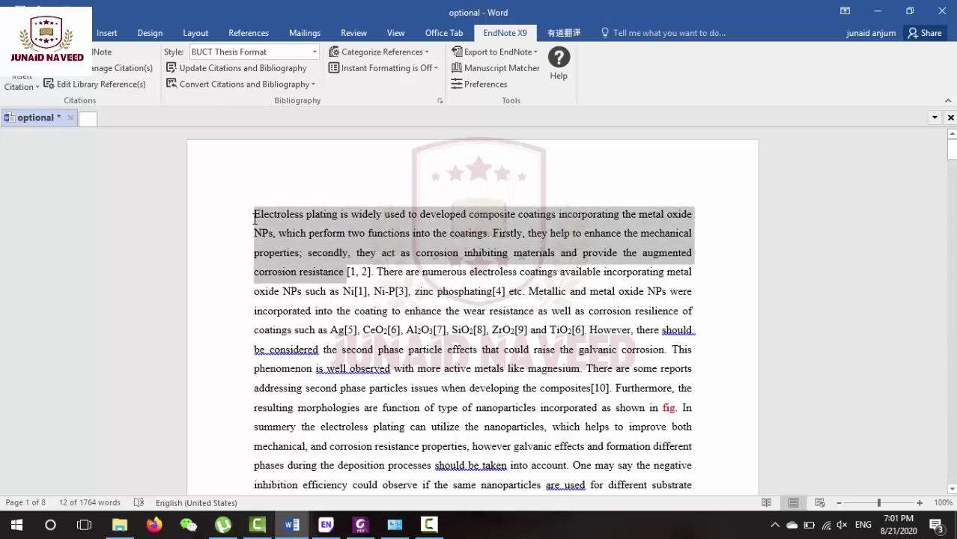
click(200, 258)
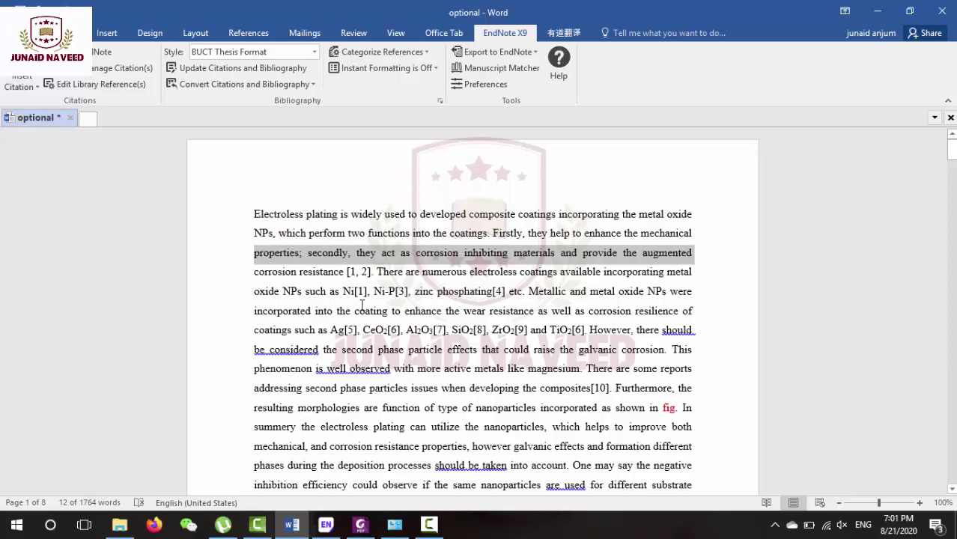
click(405, 293)
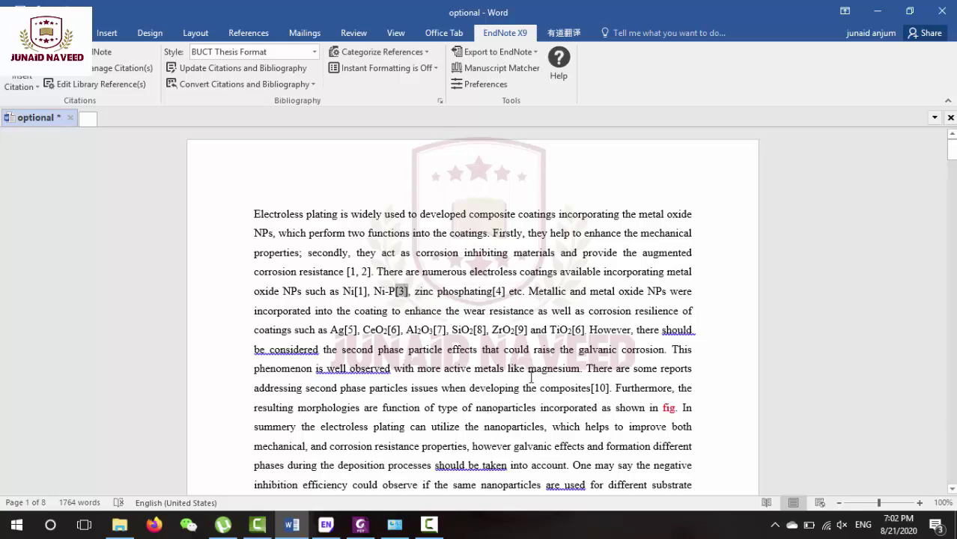
Switch to EndNote, show the search panel and search the whole library for titles containing "co2"
click(327, 528)
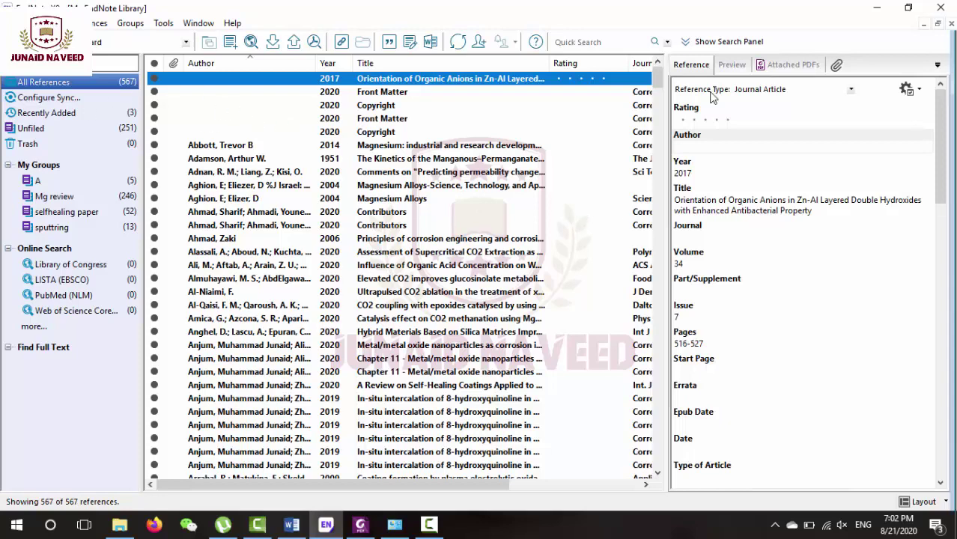
click(745, 42)
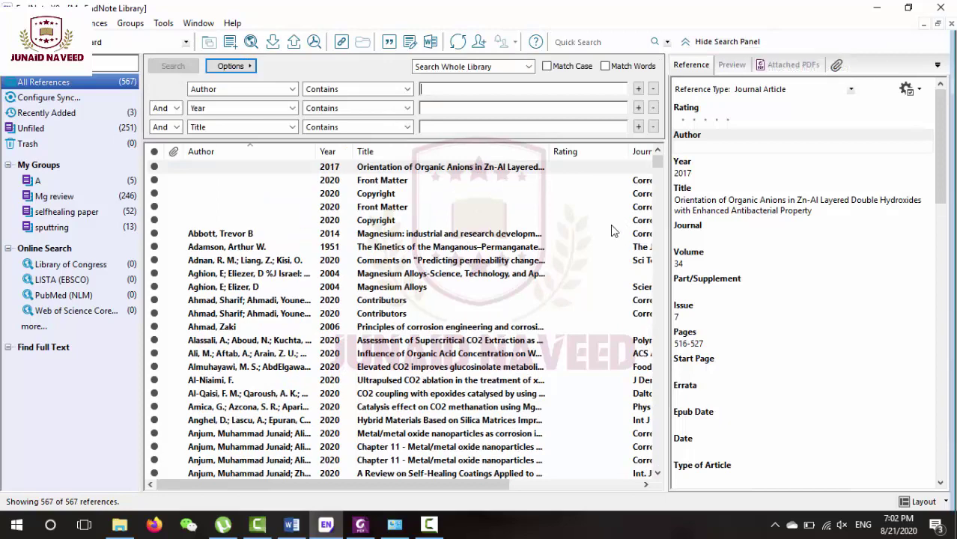
click(480, 127)
text(co2)
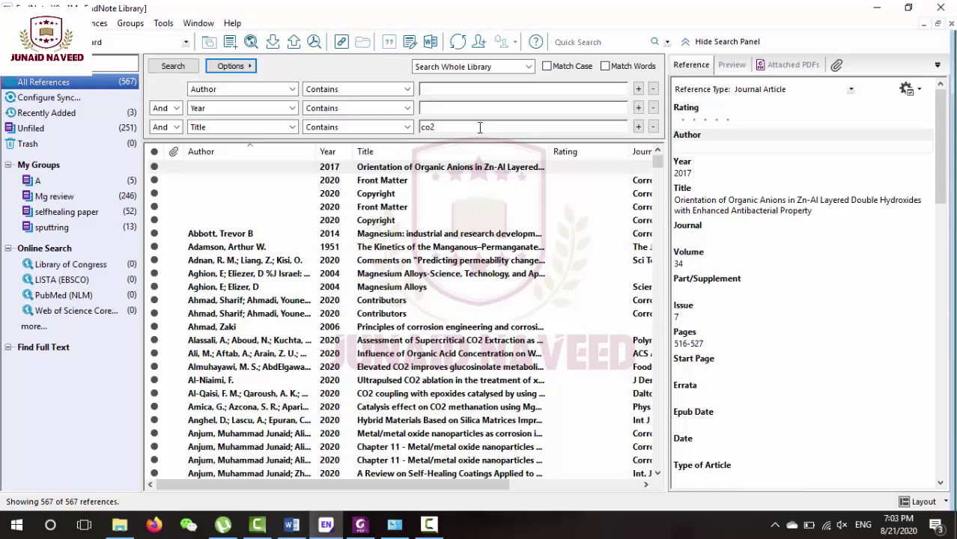
key(Return)
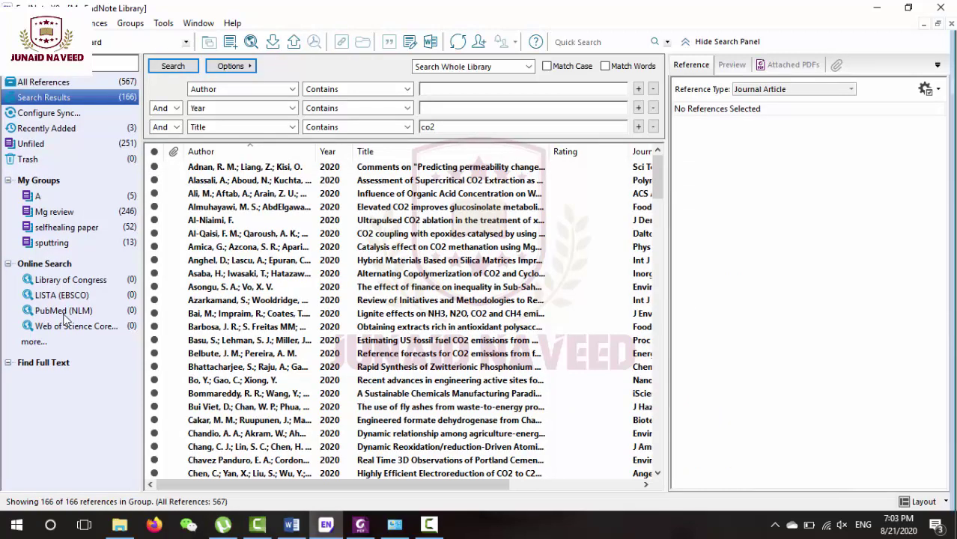
Search PubMed (NLM) online for titles containing "co2" and retrieve the matching records into the library
click(64, 312)
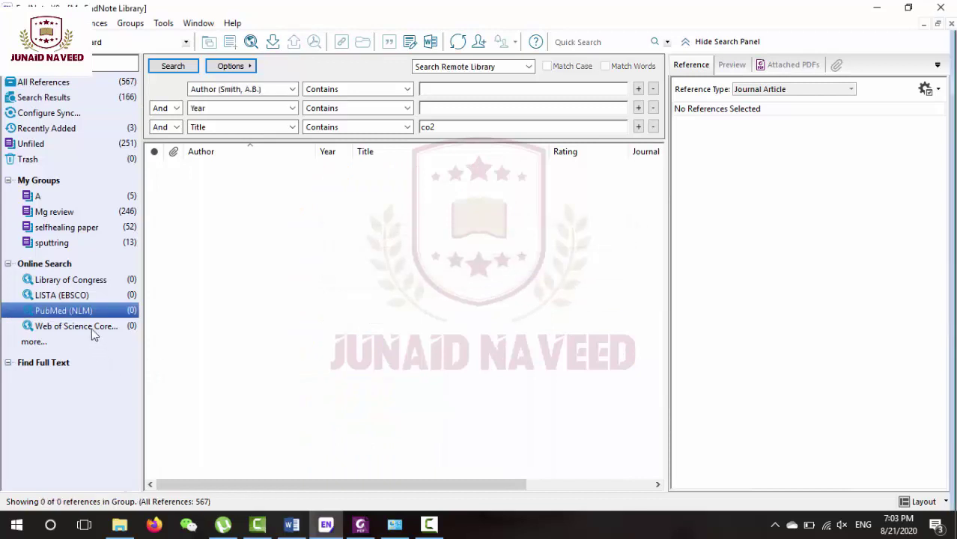
click(461, 128)
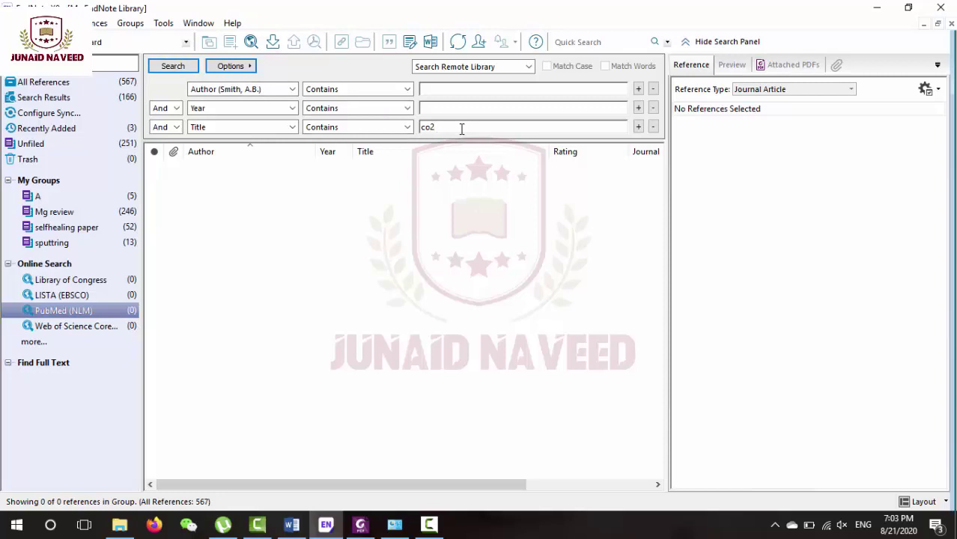
click(175, 66)
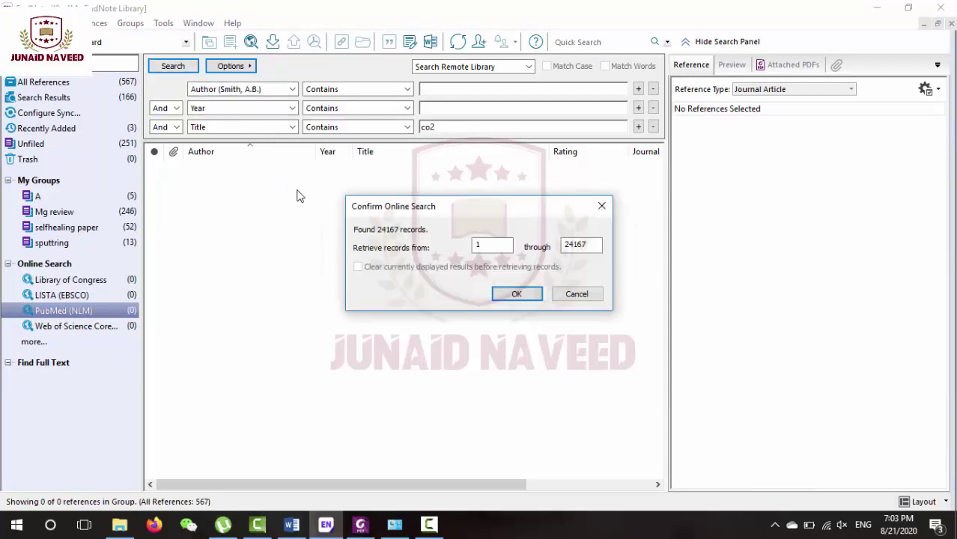
double_click(396, 229)
click(513, 296)
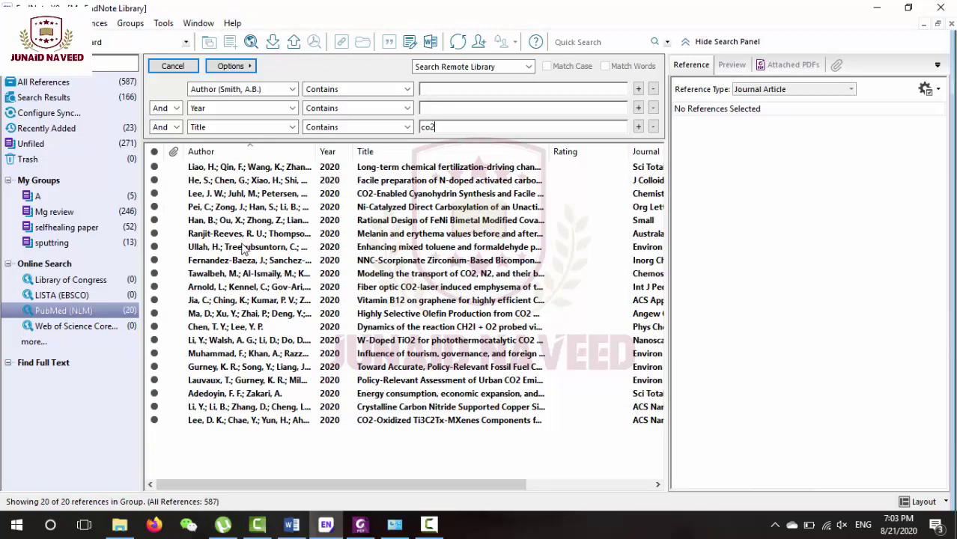
click(219, 169)
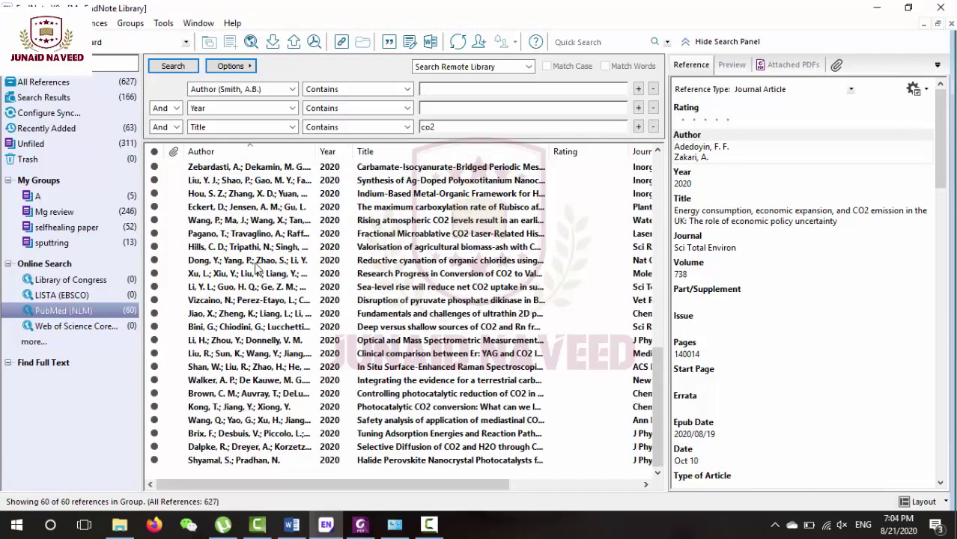
click(265, 173)
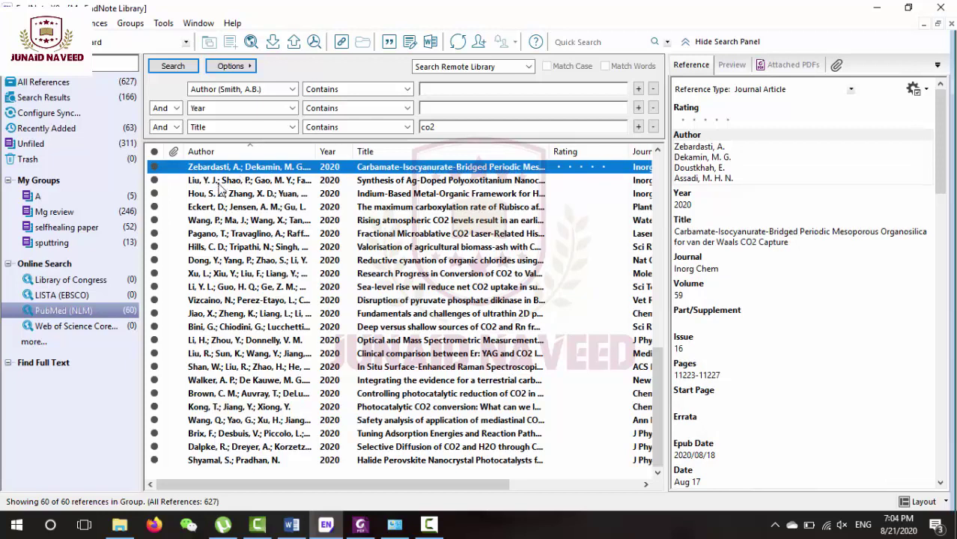
Create a new group named "trial" under My Groups
right_click(41, 187)
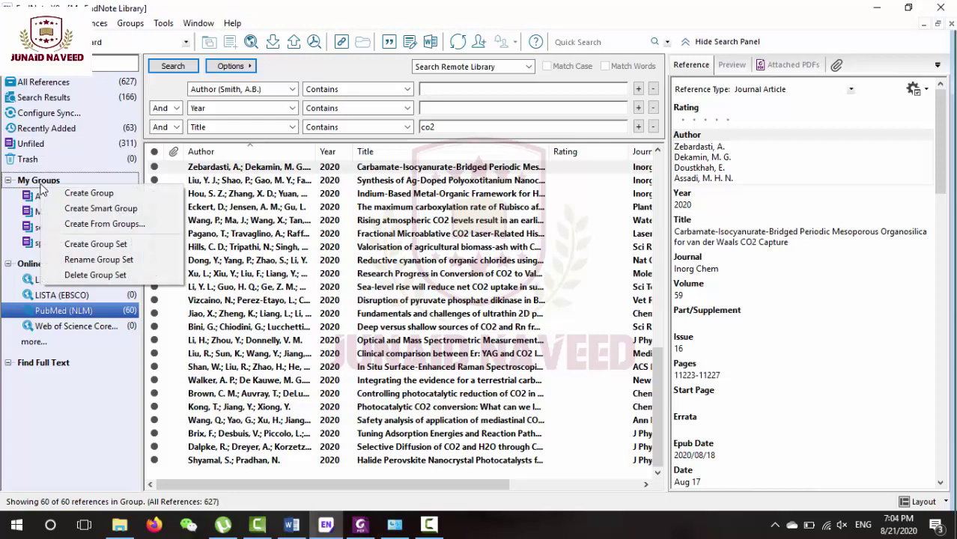
click(77, 196)
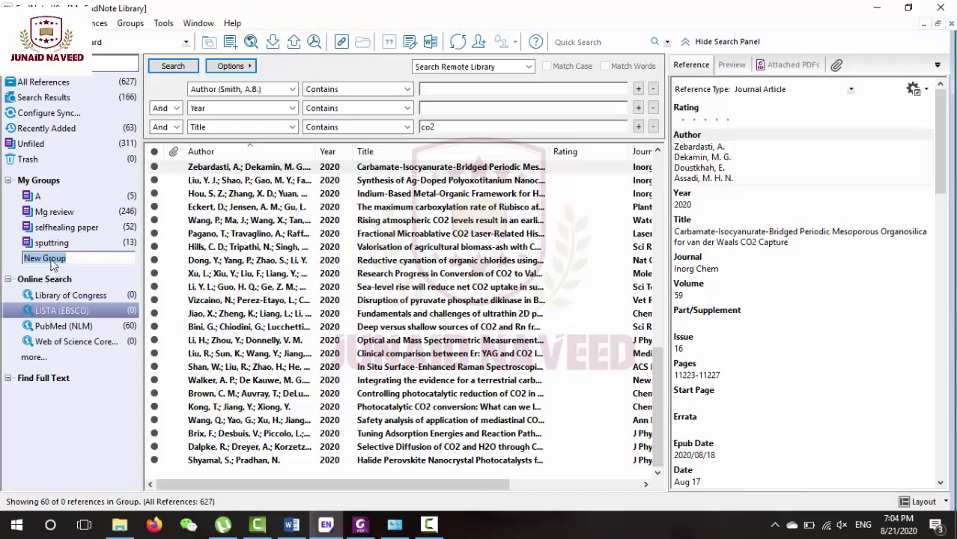
text(trial)
key(Return)
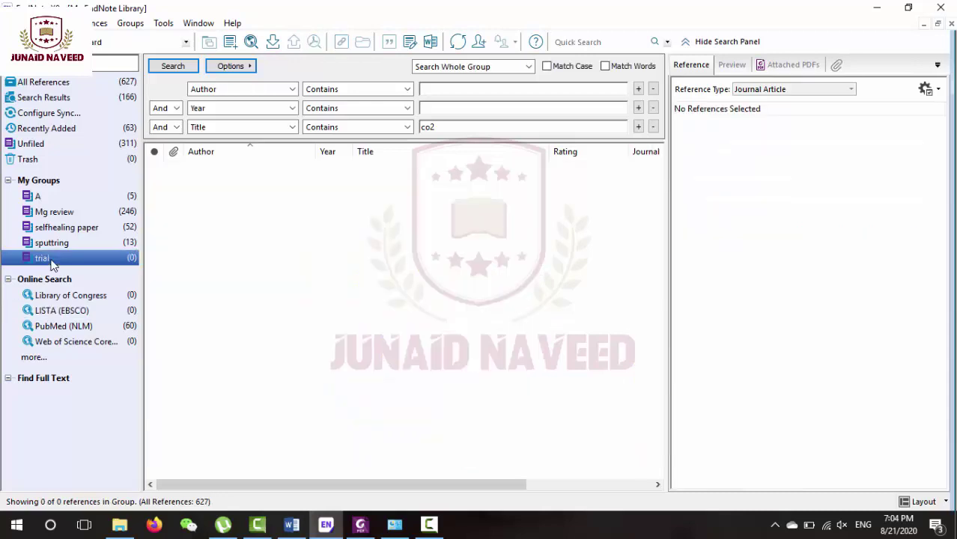
Add the first PubMed reference, on energy consumption, economic expansion and CO2 emission in the UK, to the trial group and open that group
click(75, 332)
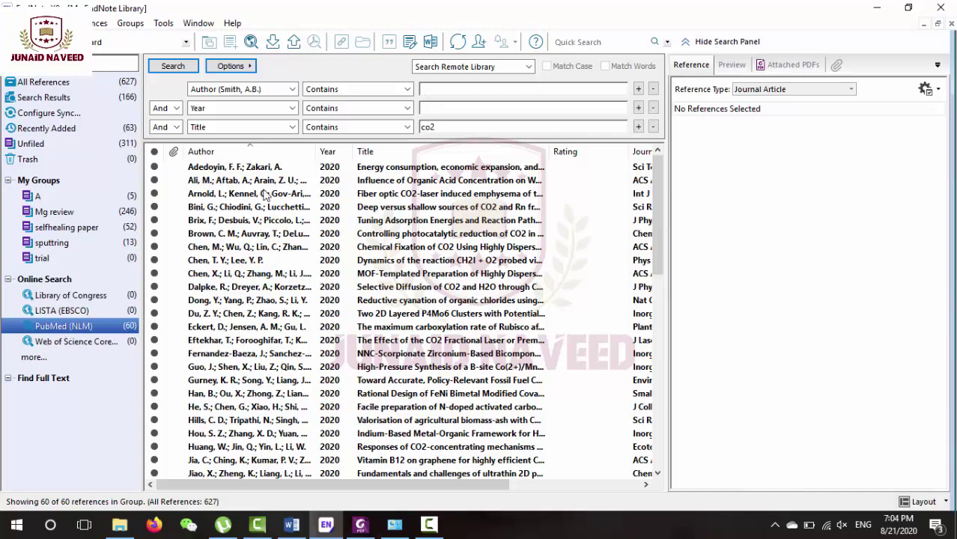
click(230, 174)
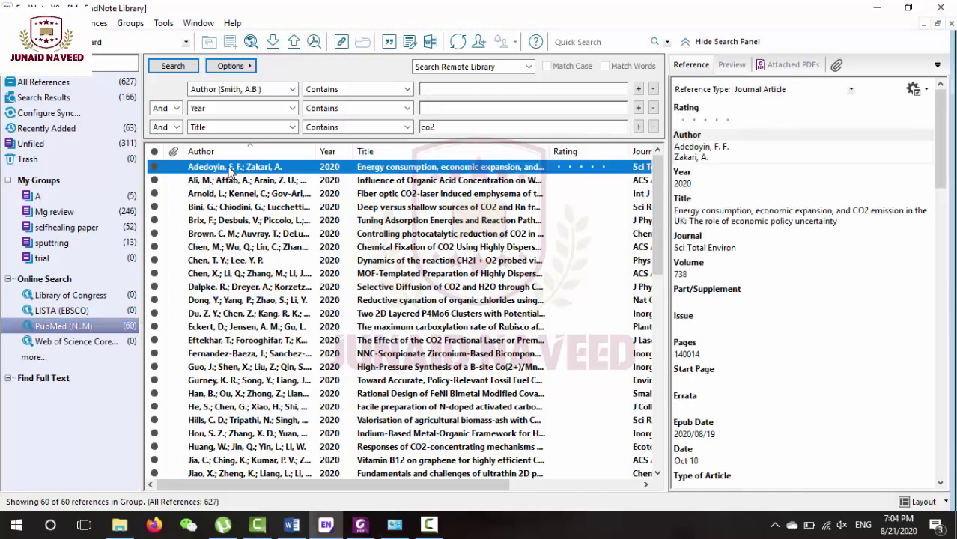
right_click(230, 172)
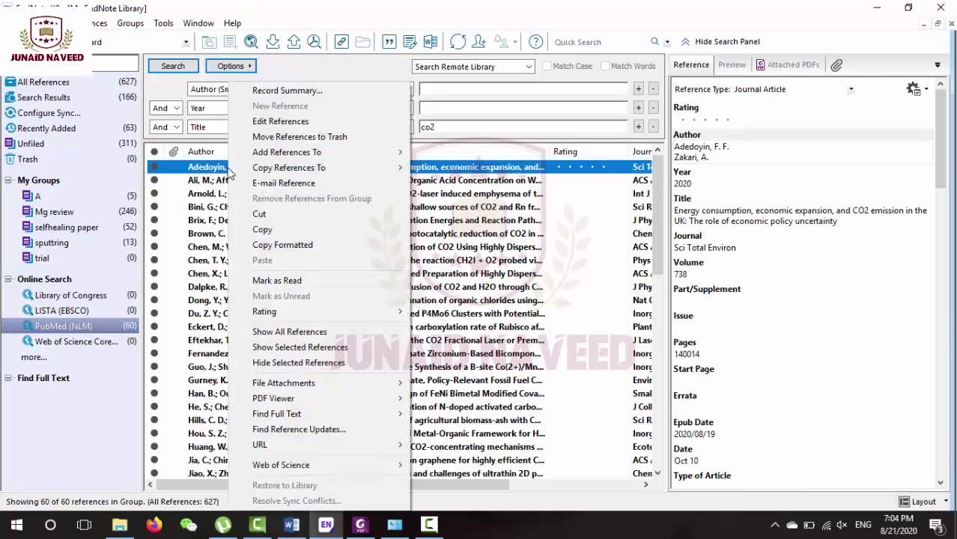
mouse_move(308, 155)
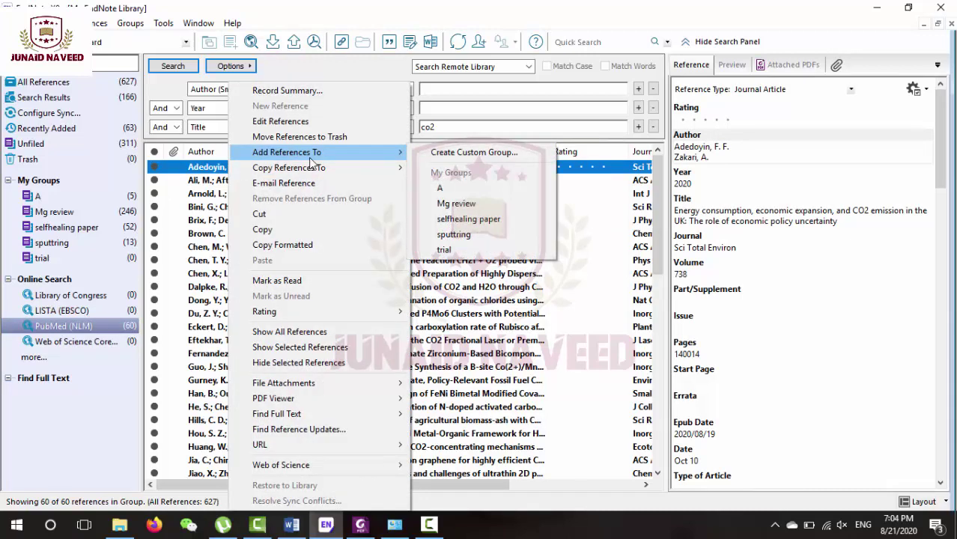
click(478, 249)
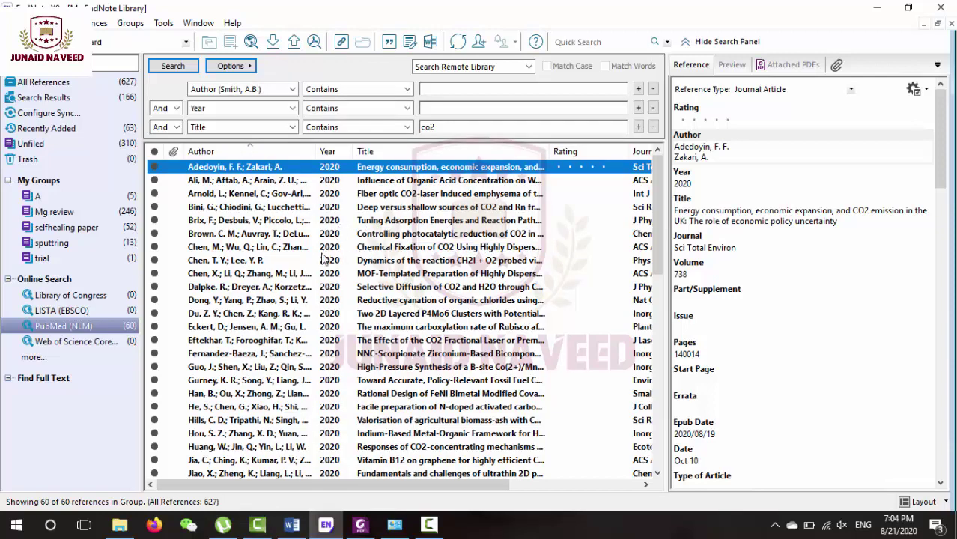
click(125, 262)
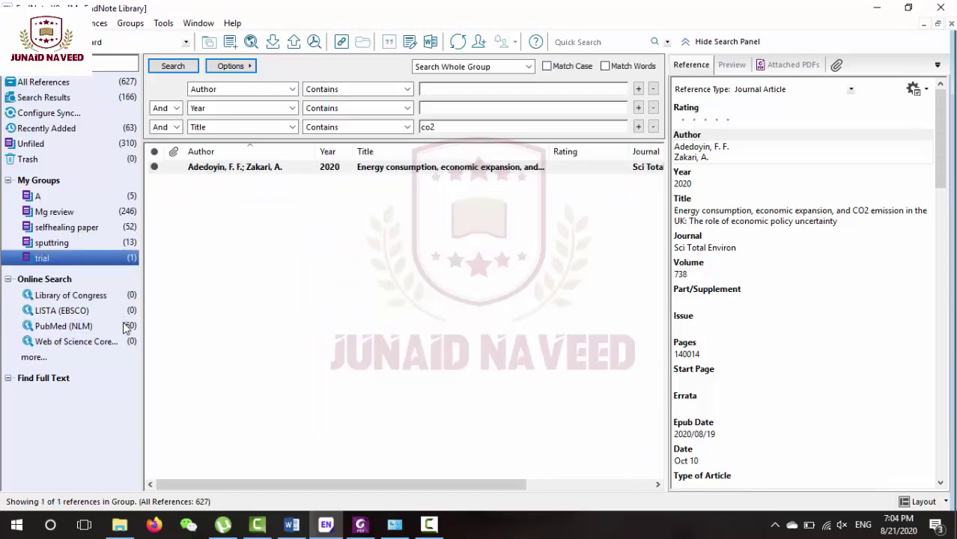
Add the PubMed reference "MOF-Templated Preparation of Highly Dispersed Co/Al2O3 Composite" to the trial group and view the group
click(64, 326)
click(336, 279)
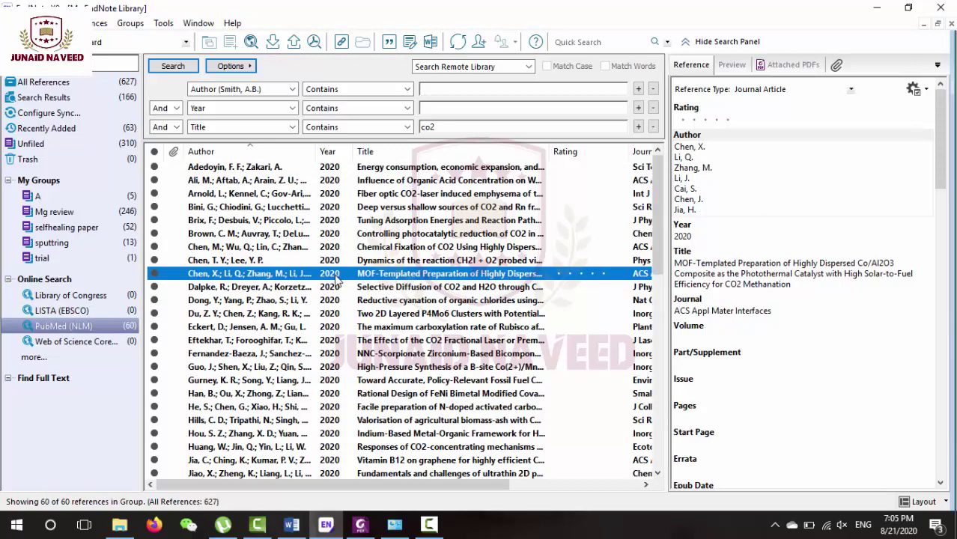
right_click(337, 279)
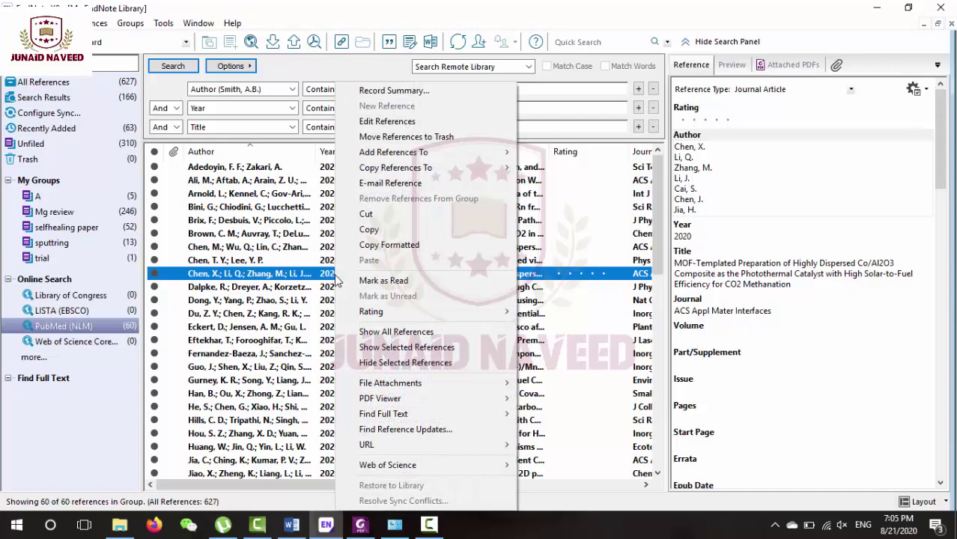
mouse_move(465, 151)
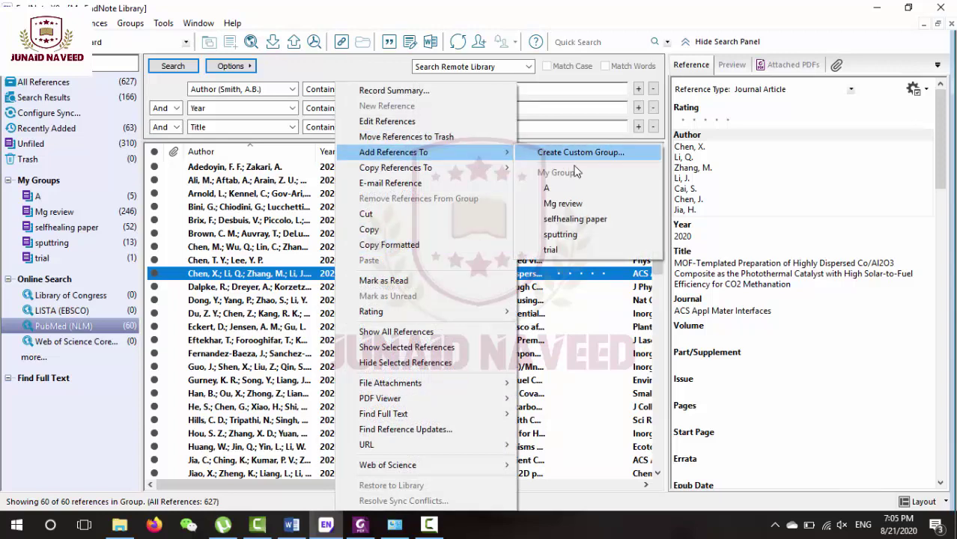
click(598, 250)
click(113, 259)
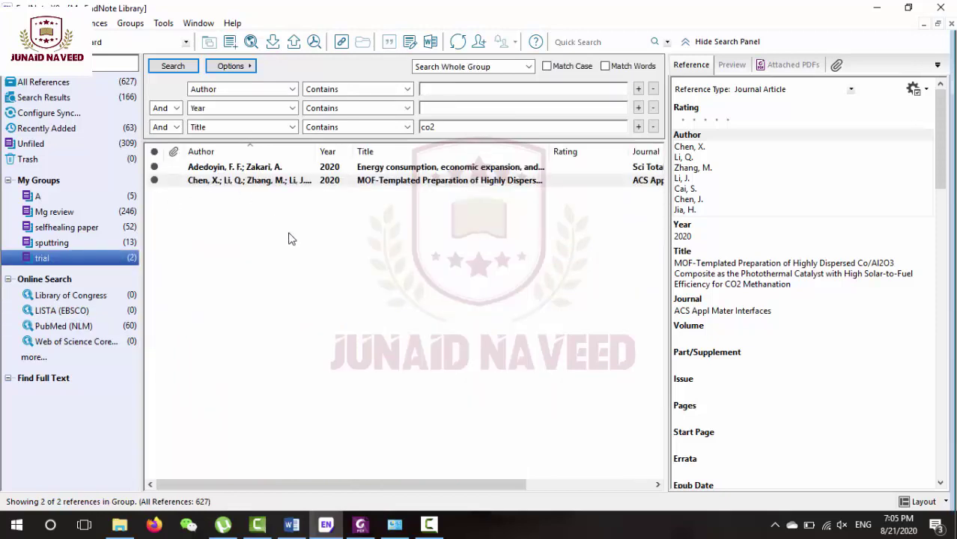
Hide the search panel and switch to the Google Scholar results in Firefox
click(745, 43)
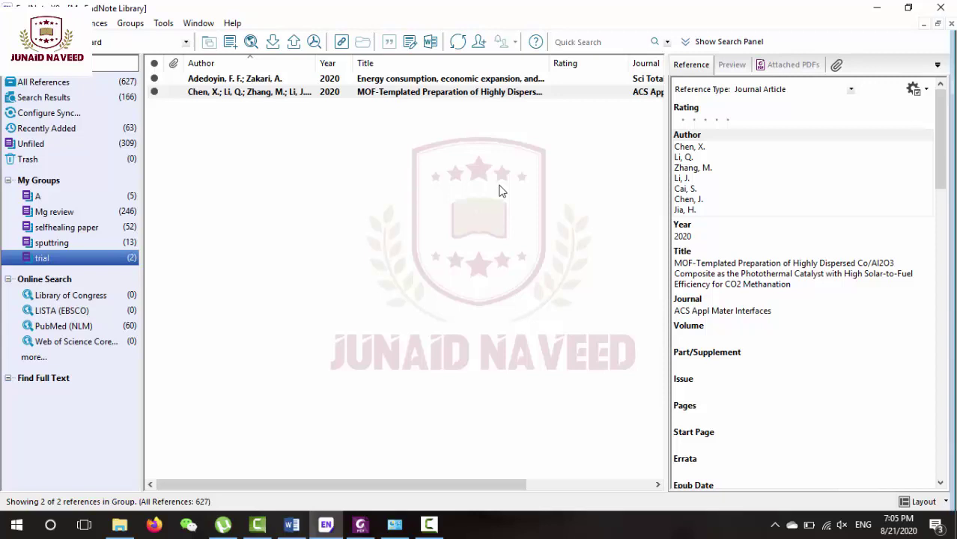
key(alt+Tab)
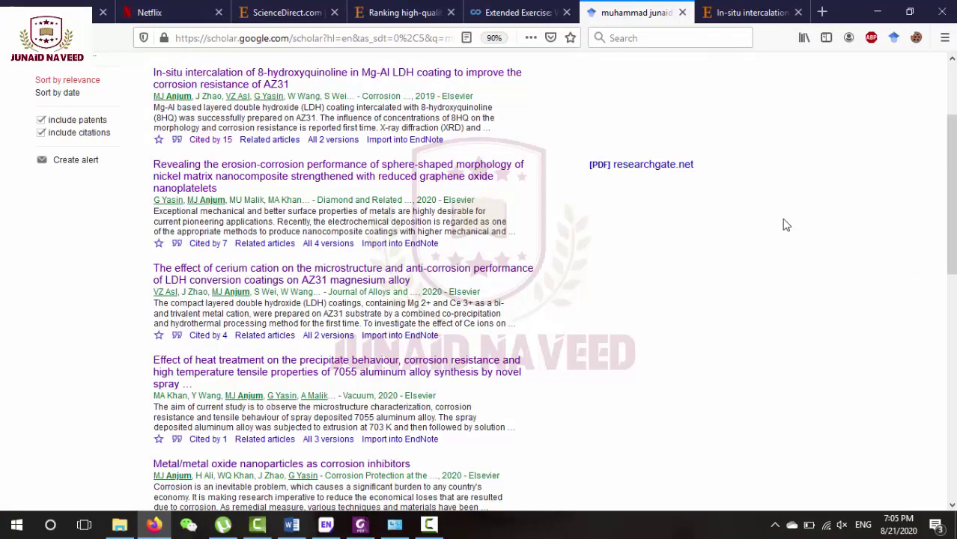
Export the Google Scholar citation for "In-situ intercalation of 8-hydroxyquinoline in Mg-Al LDH coating" to EndNote
scroll(712, 122, up, 3)
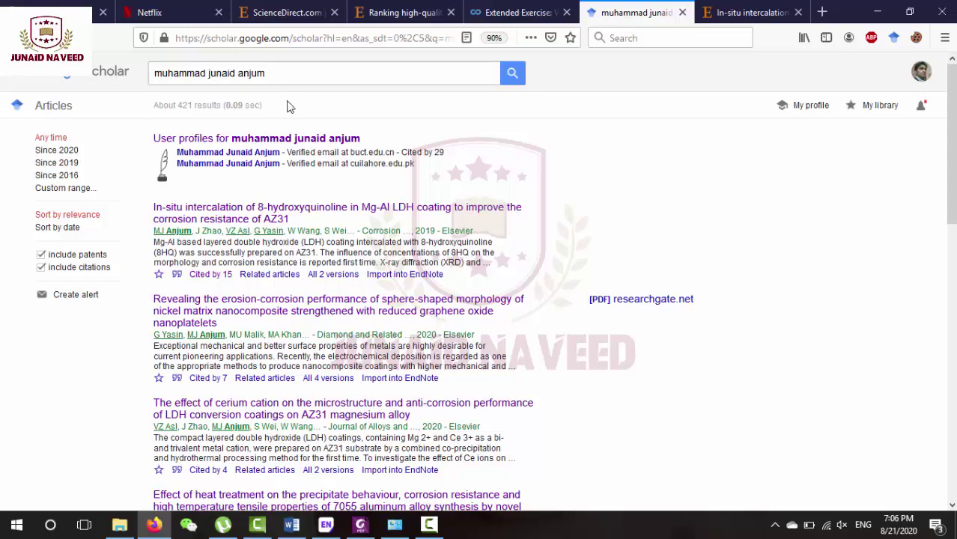
drag(148, 205, 330, 230)
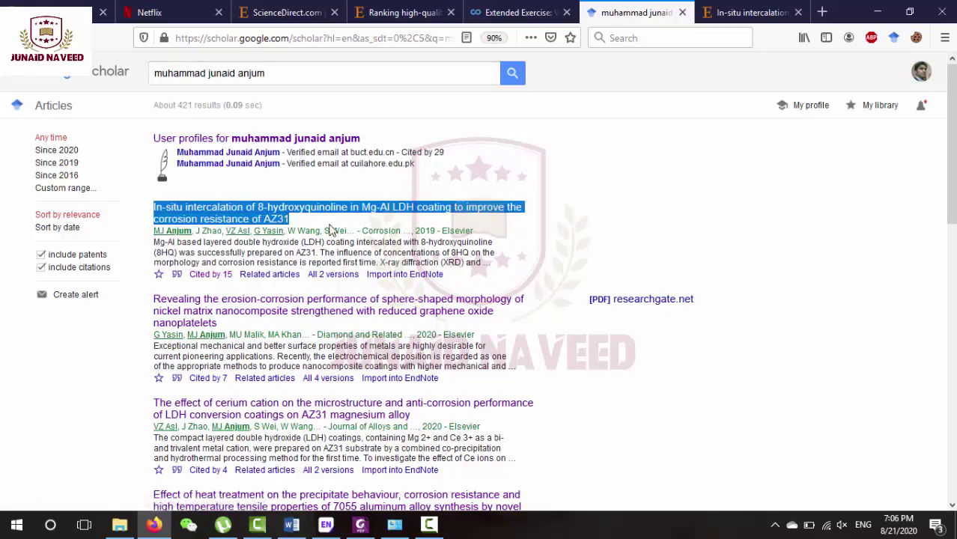
click(522, 242)
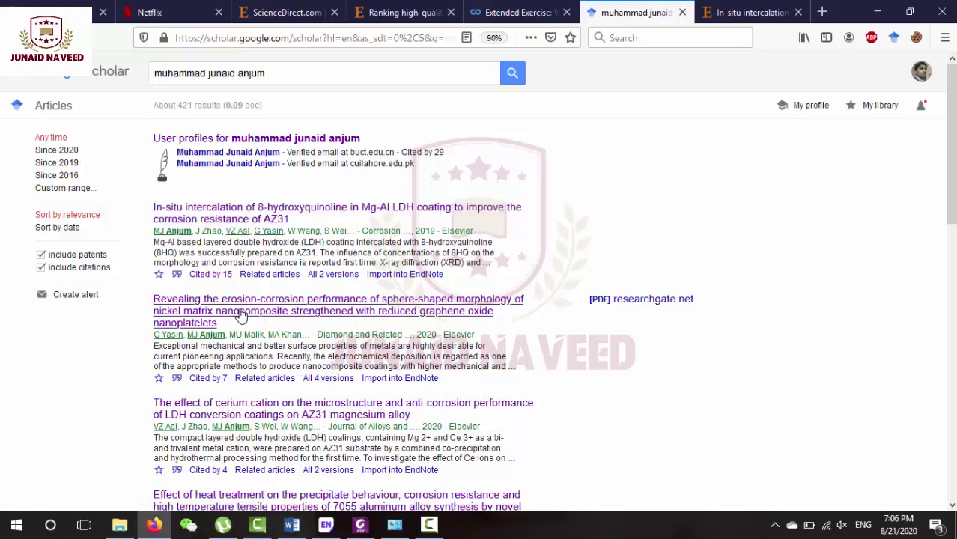
click(178, 275)
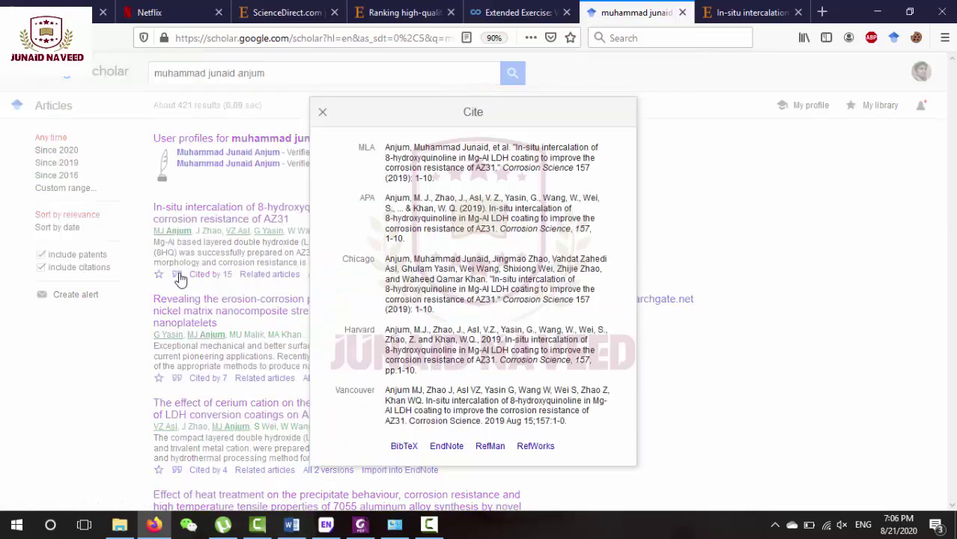
click(444, 452)
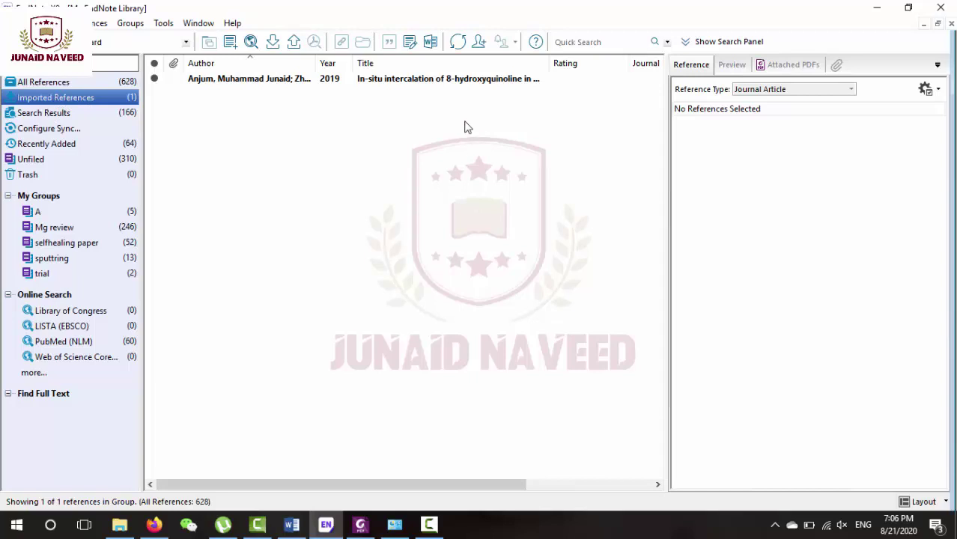
Copy the journal name "Corrosion Science" from the imported reference's Author field into its empty Journal field
click(456, 78)
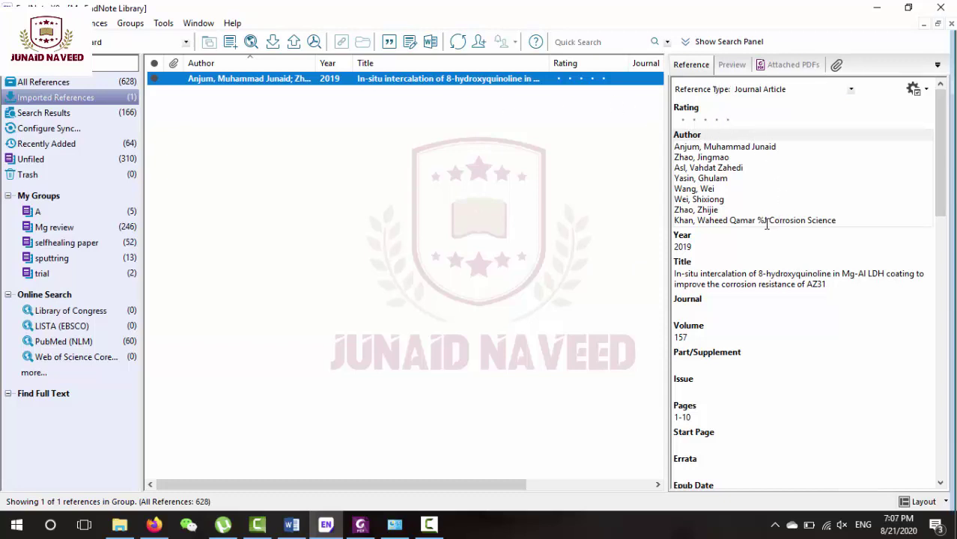
drag(767, 220, 835, 224)
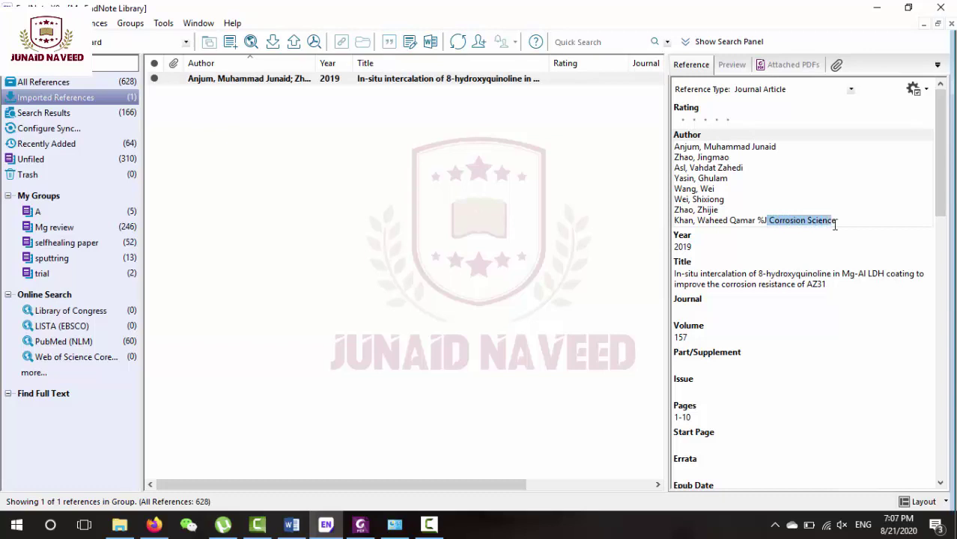
click(767, 233)
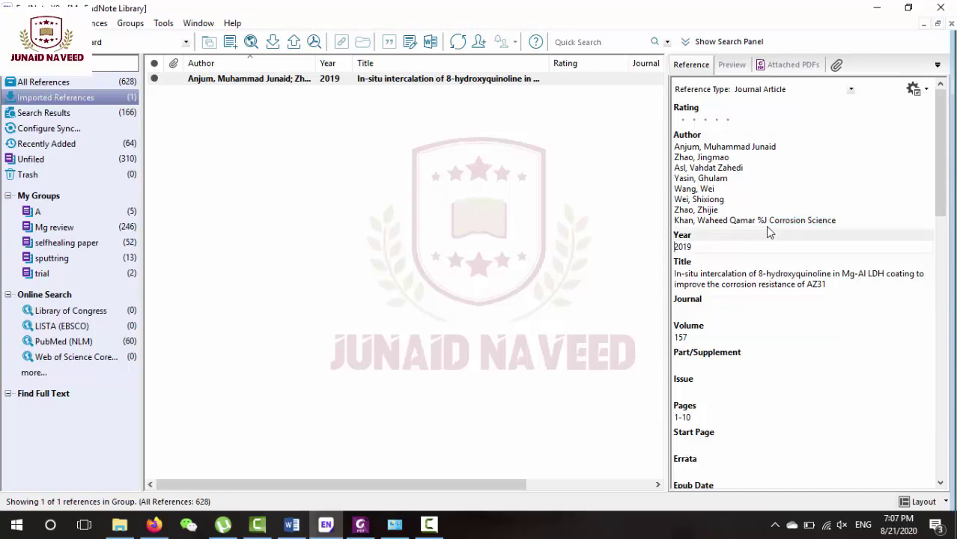
click(691, 309)
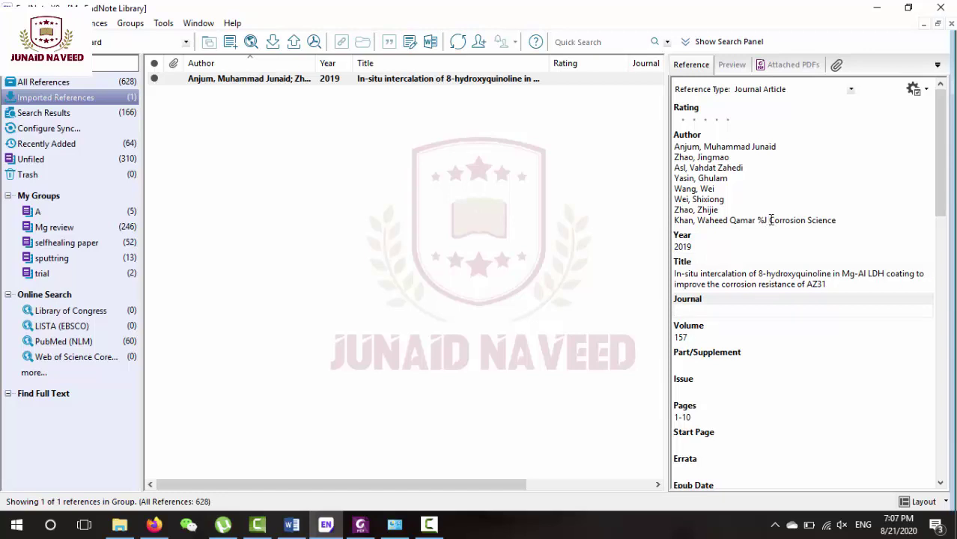
drag(770, 220, 839, 222)
right_click(818, 223)
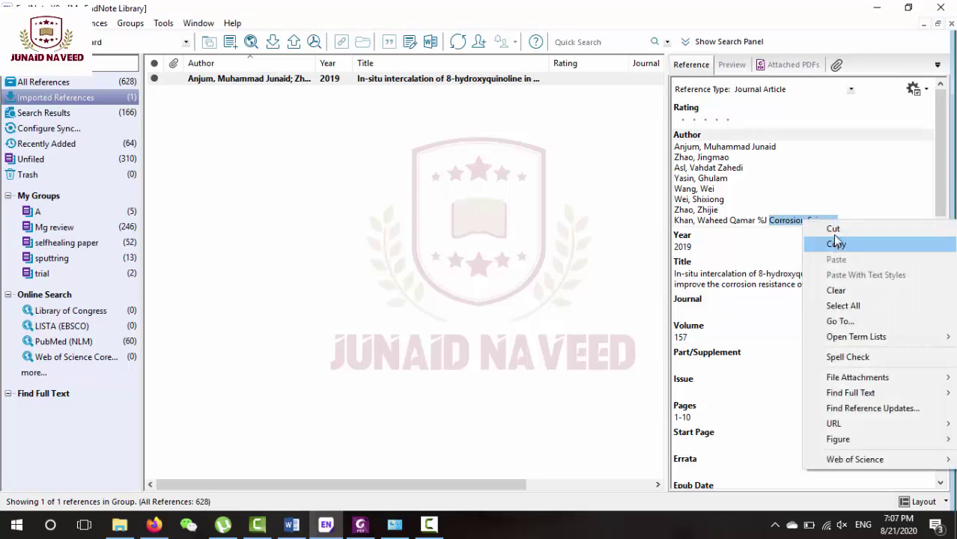
click(833, 231)
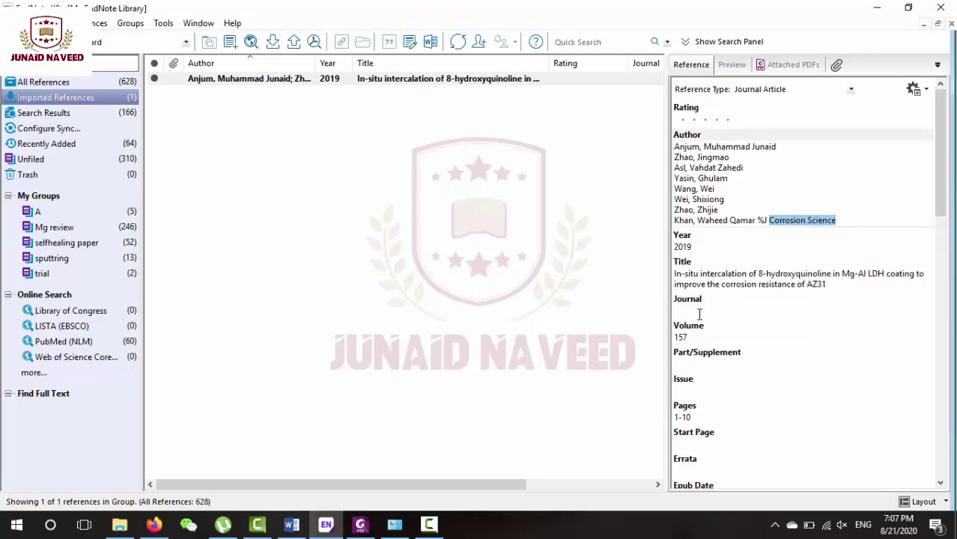
right_click(796, 221)
click(798, 227)
right_click(708, 309)
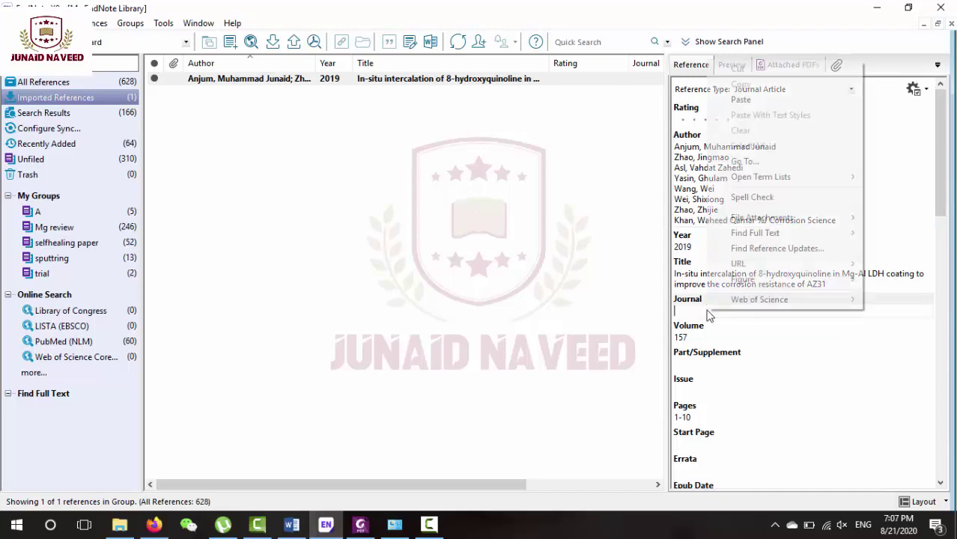
click(765, 99)
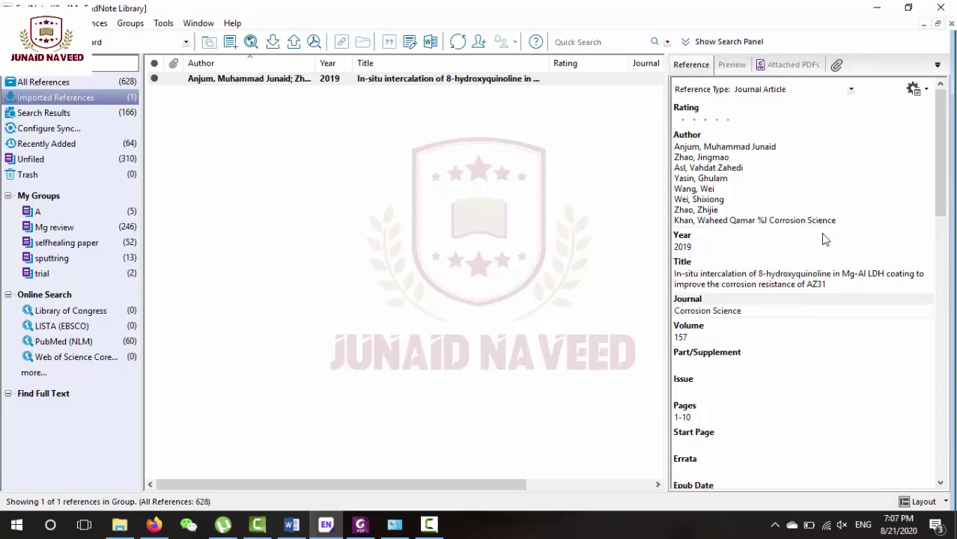
Delete the stray text "%J Corrosion Science" after the last author's name in the reference
click(849, 219)
key(BackSpace)
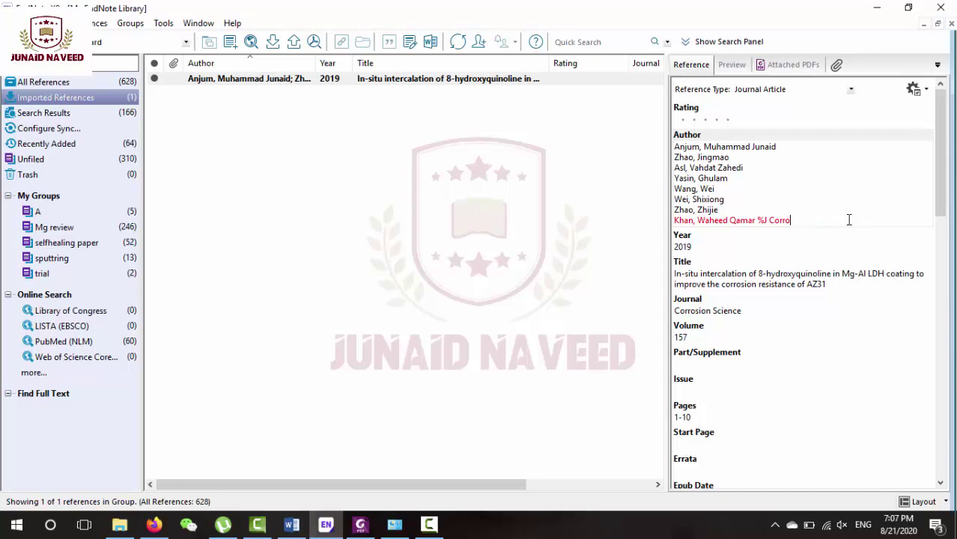
key(BackSpace)
key(BackSpace)
key(BackSpace)
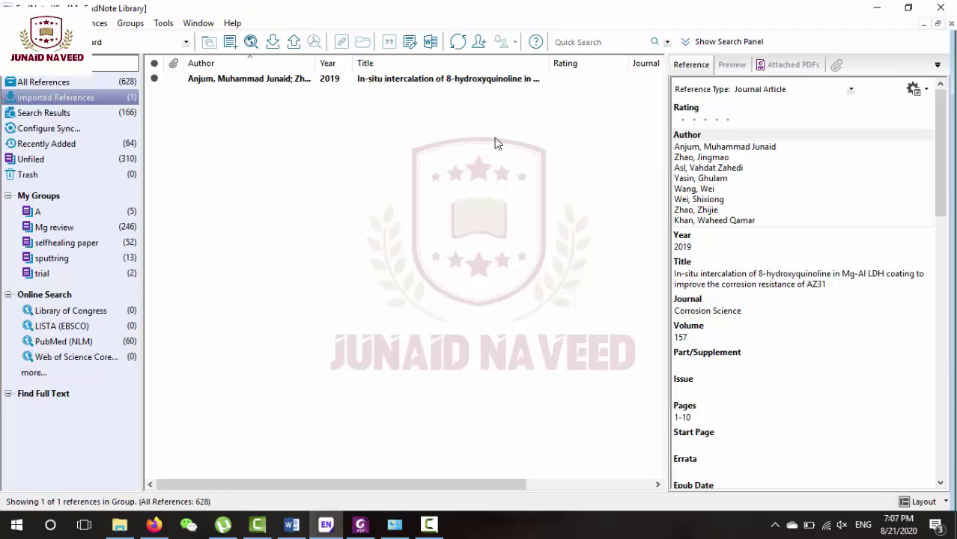
Switch to Firefox, close the Google Scholar citation dialog and open the 8-hydroxyquinoline article's ScienceDirect page in a separate tab
click(154, 524)
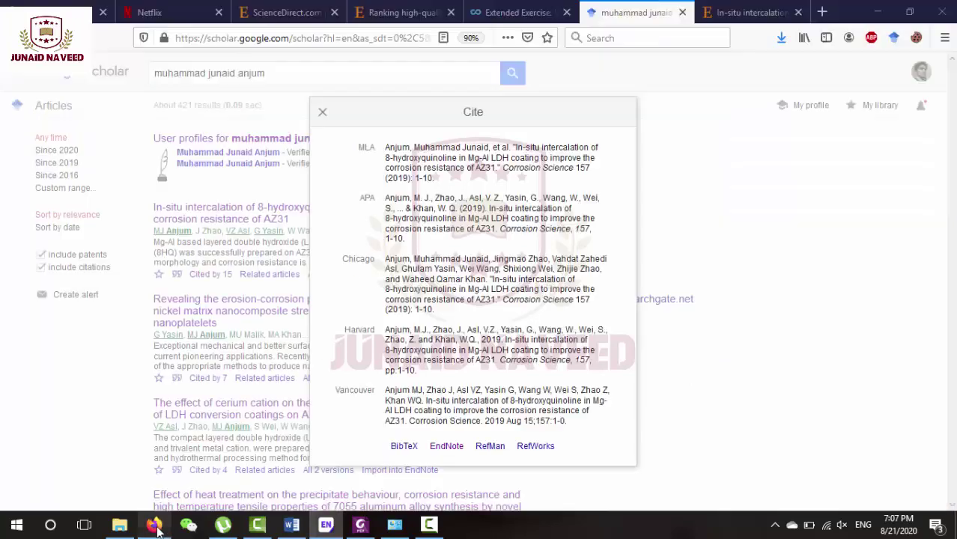
click(322, 113)
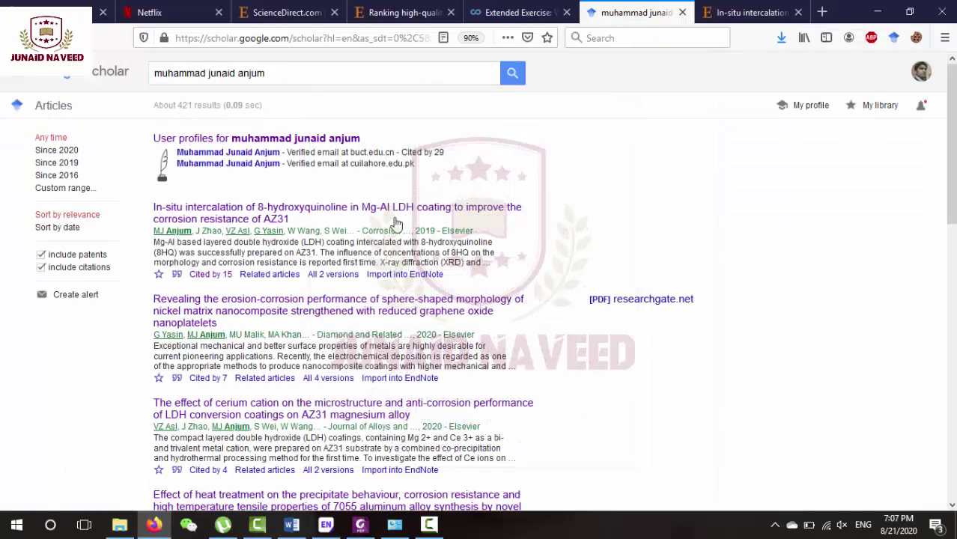
right_click(417, 208)
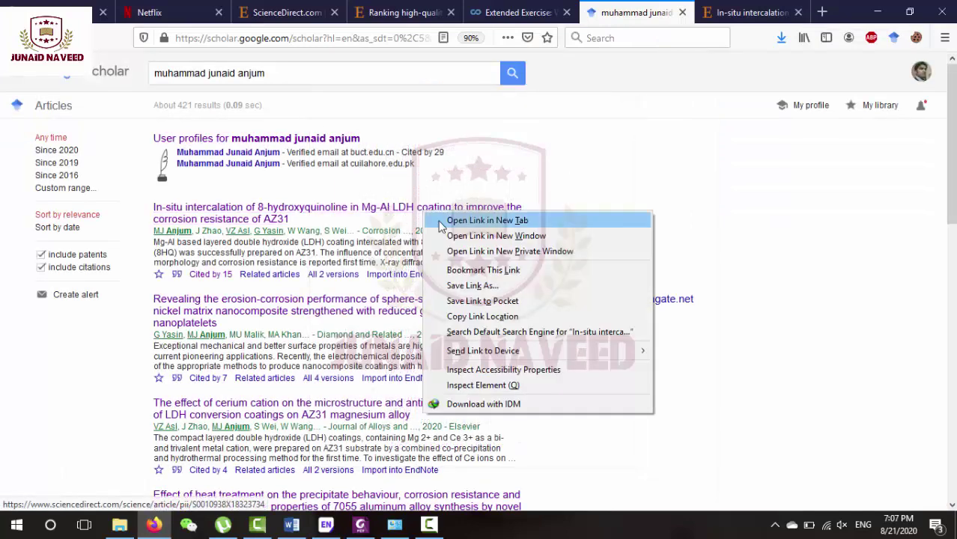
click(442, 220)
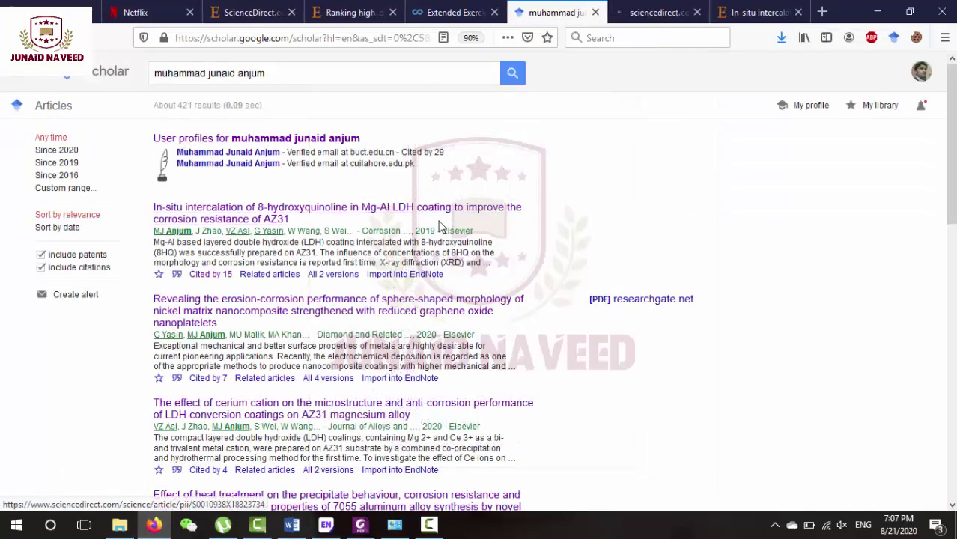
click(720, 15)
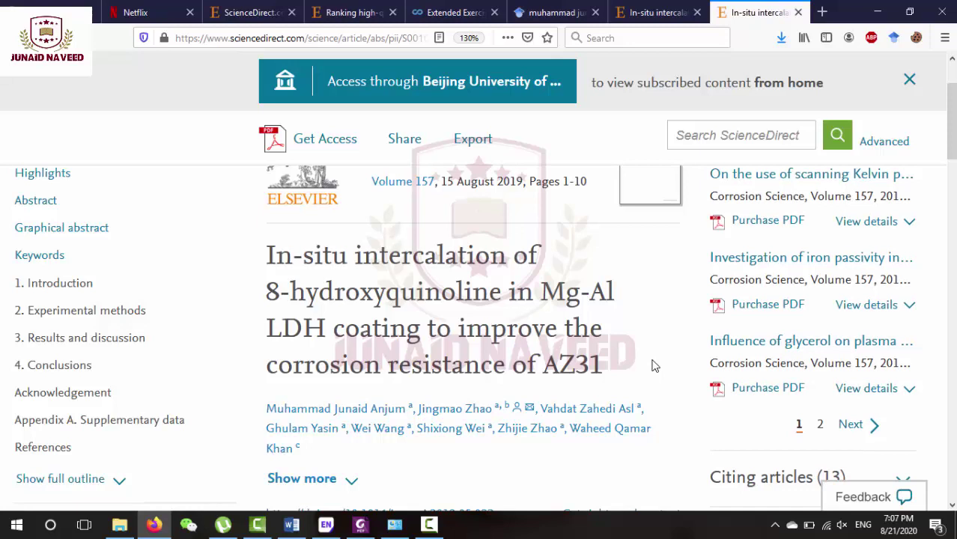
Export the ScienceDirect article's citation to RIS and open the file with EndNote X9
click(473, 140)
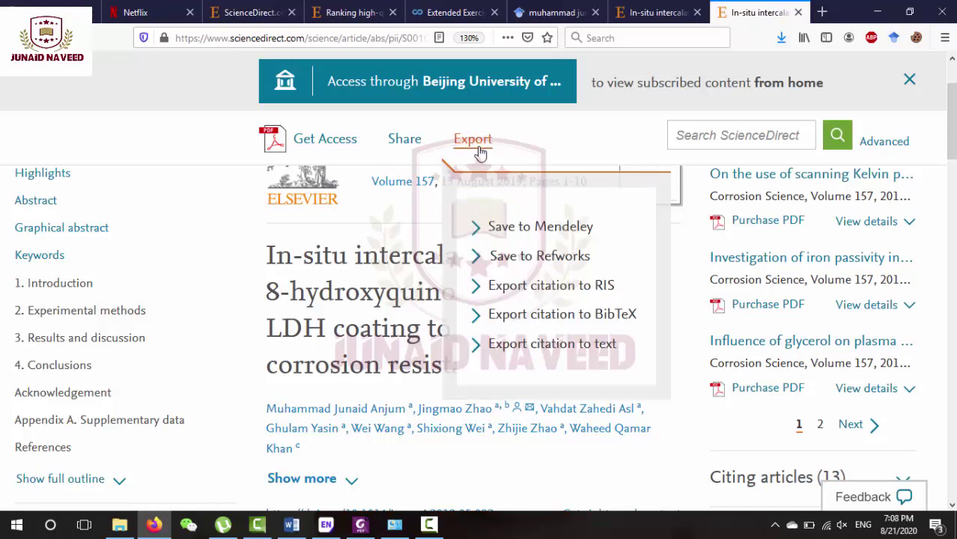
click(557, 292)
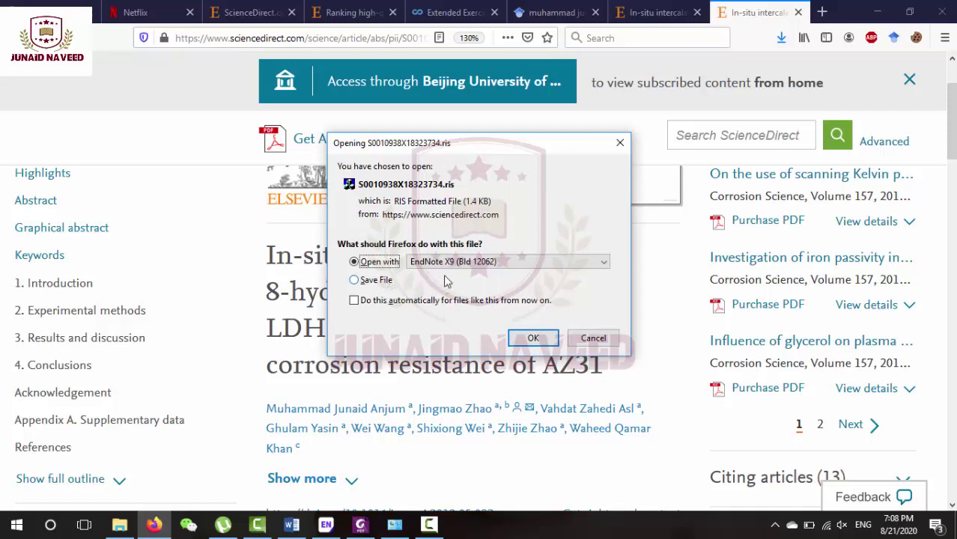
click(532, 337)
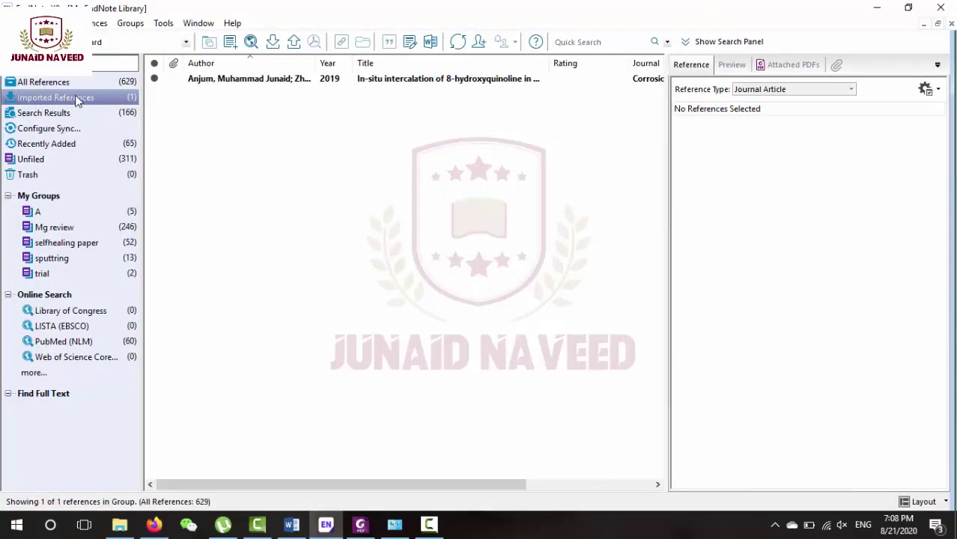
Add the newly imported 8-hydroxyquinoline reference to the trial group and open that group
right_click(243, 80)
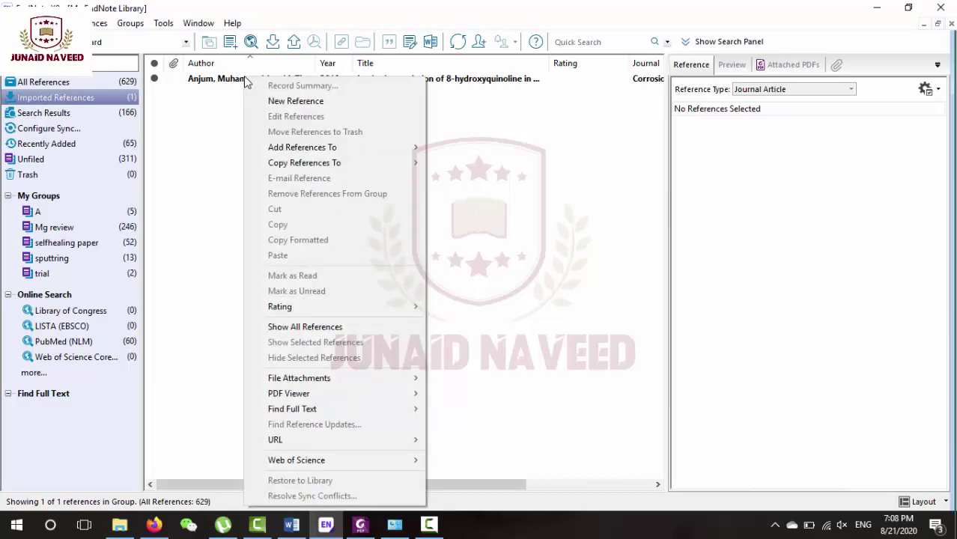
mouse_move(297, 146)
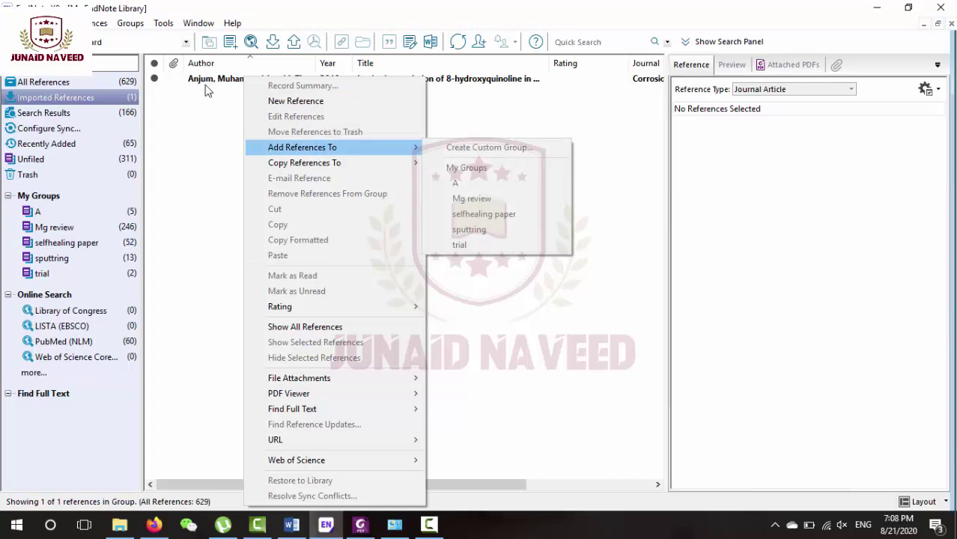
click(209, 82)
right_click(210, 84)
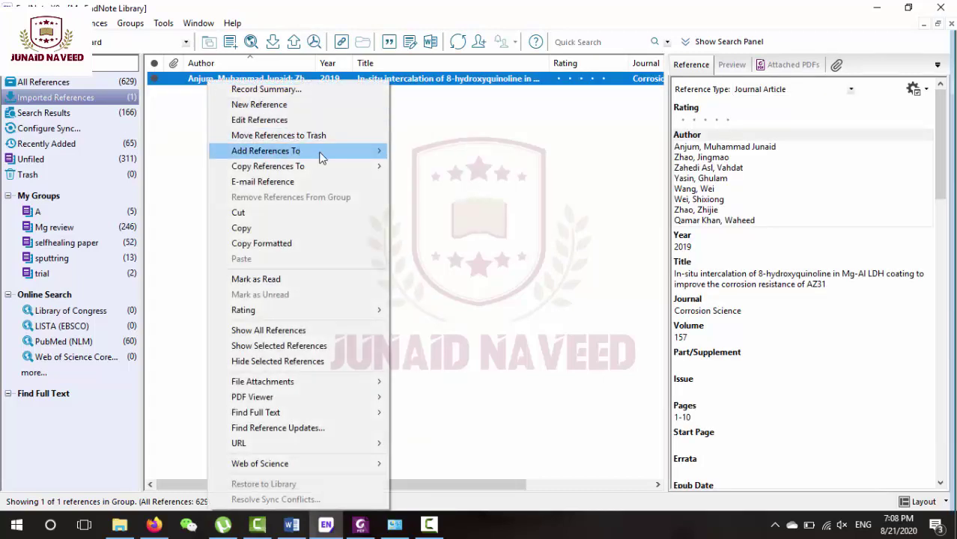
mouse_move(321, 154)
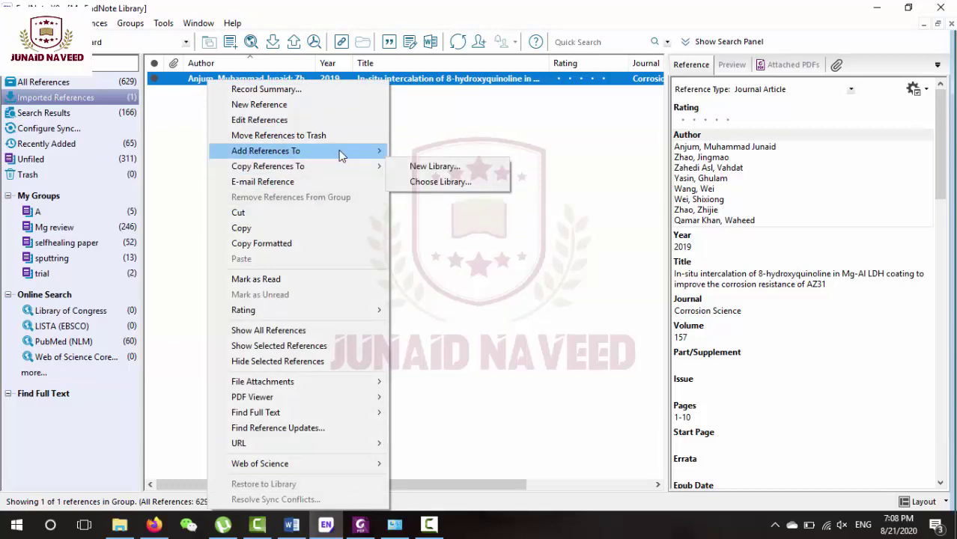
click(464, 249)
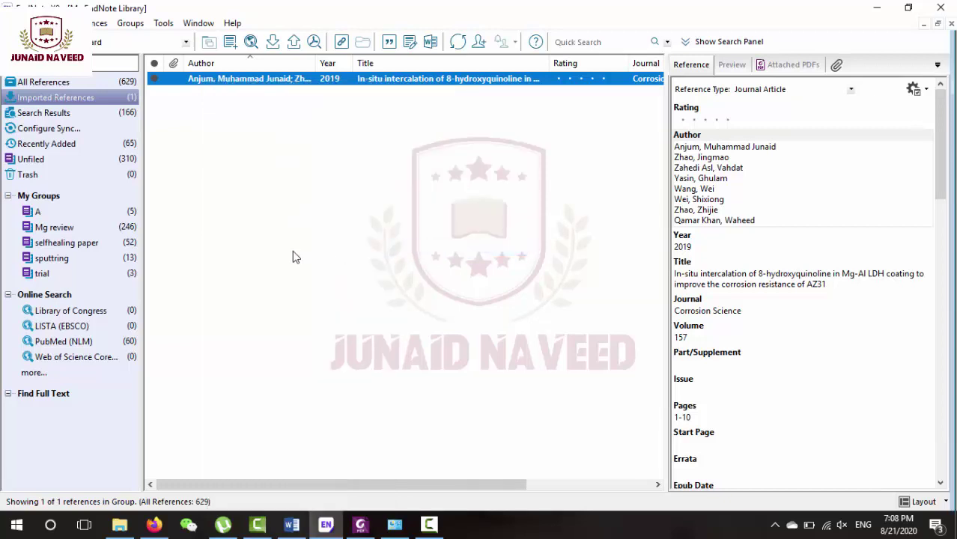
click(68, 278)
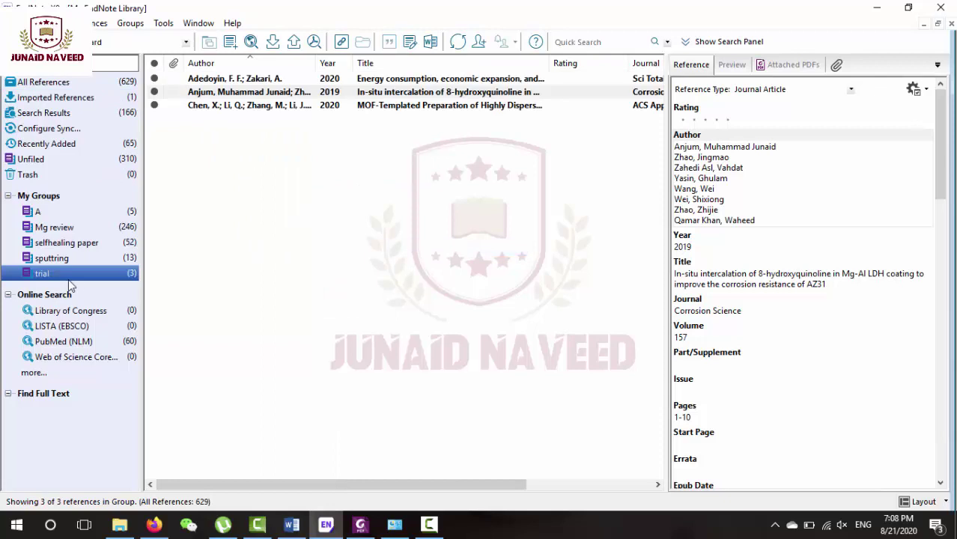
Return to the imported references and examine the 8-hydroxyquinoline record's author and journal fields
click(254, 105)
click(260, 91)
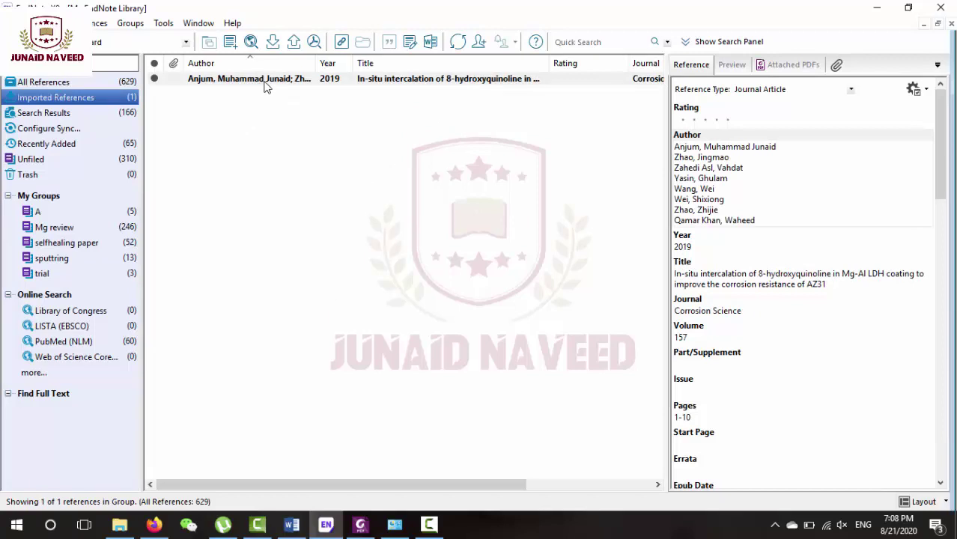
click(268, 84)
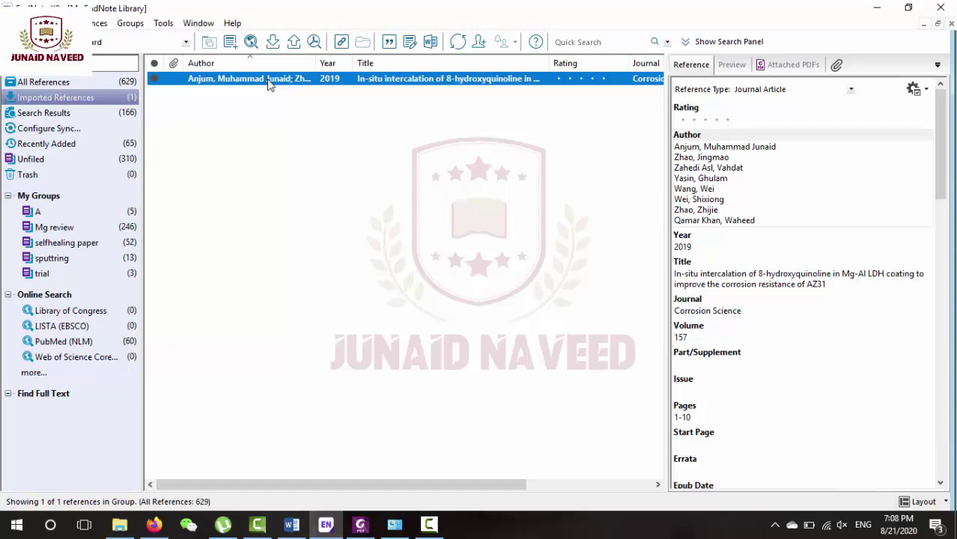
click(750, 313)
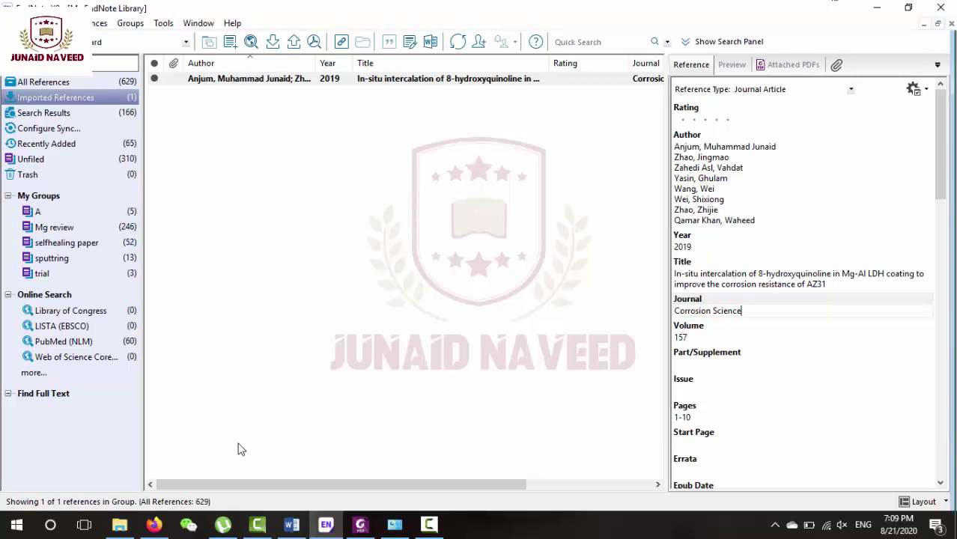
Switch to Firefox, find the imidazoline corrosion inhibitor article in the Google Scholar results and show its Wiley Online Library page
click(154, 524)
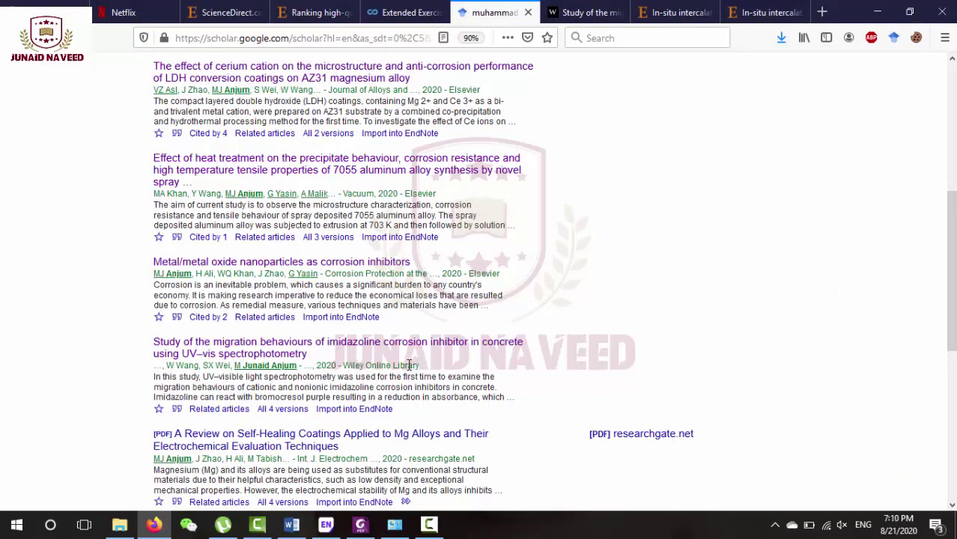
drag(419, 364, 365, 362)
double_click(347, 366)
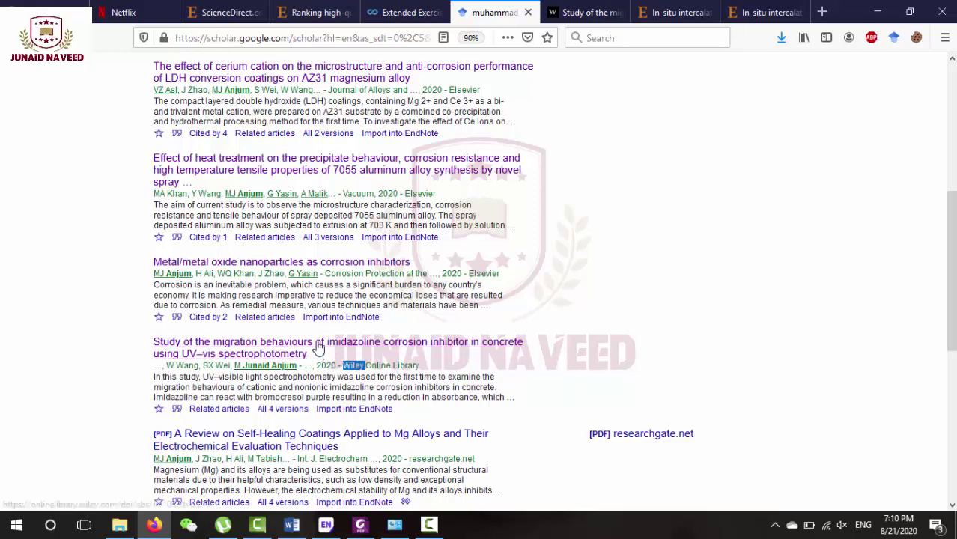
right_click(319, 347)
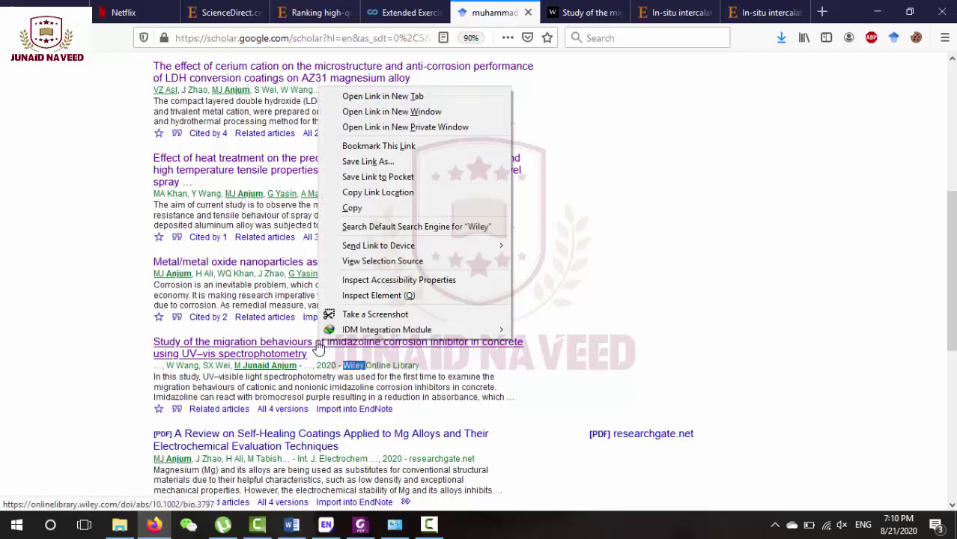
click(588, 6)
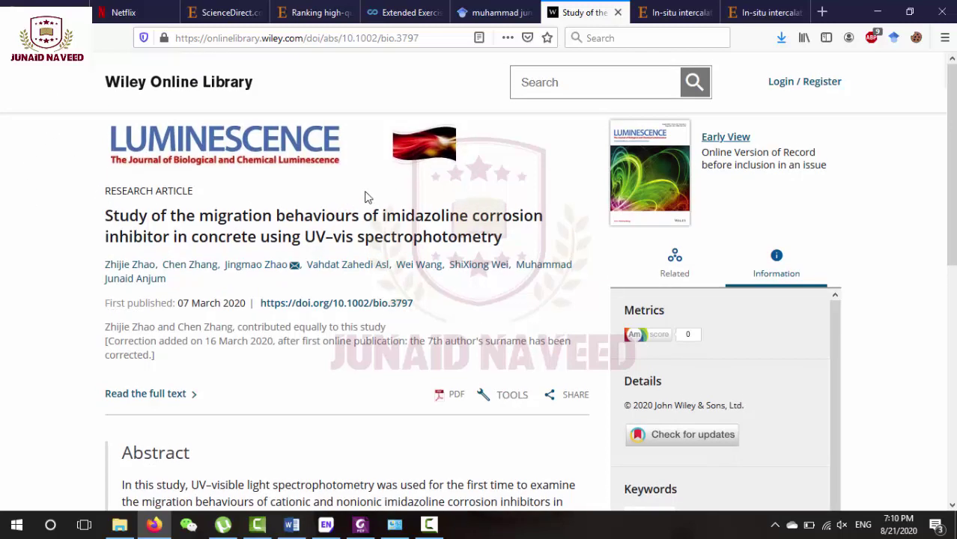
Open the citation export page for the imidazoline article on Wiley Online Library
scroll(375, 190, down, 1)
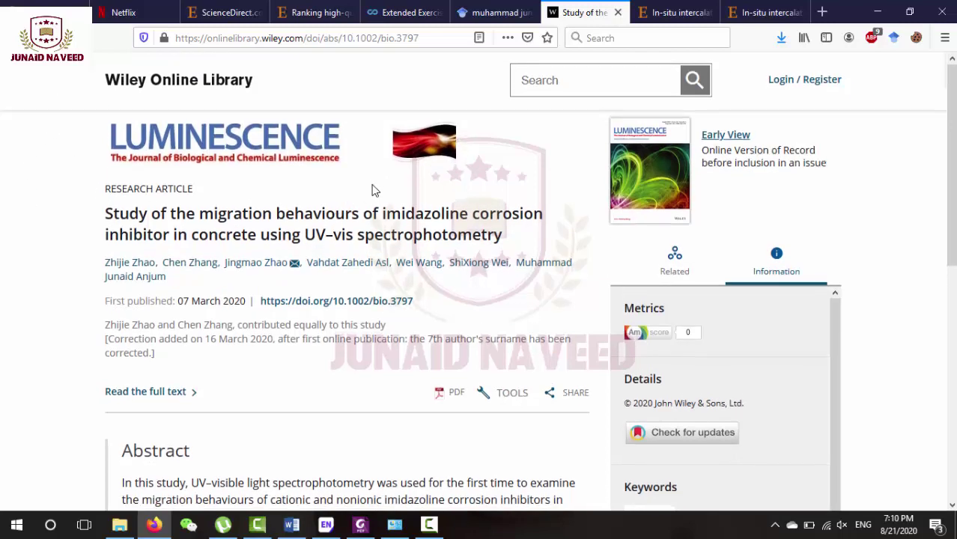
scroll(375, 190, down, 2)
click(501, 323)
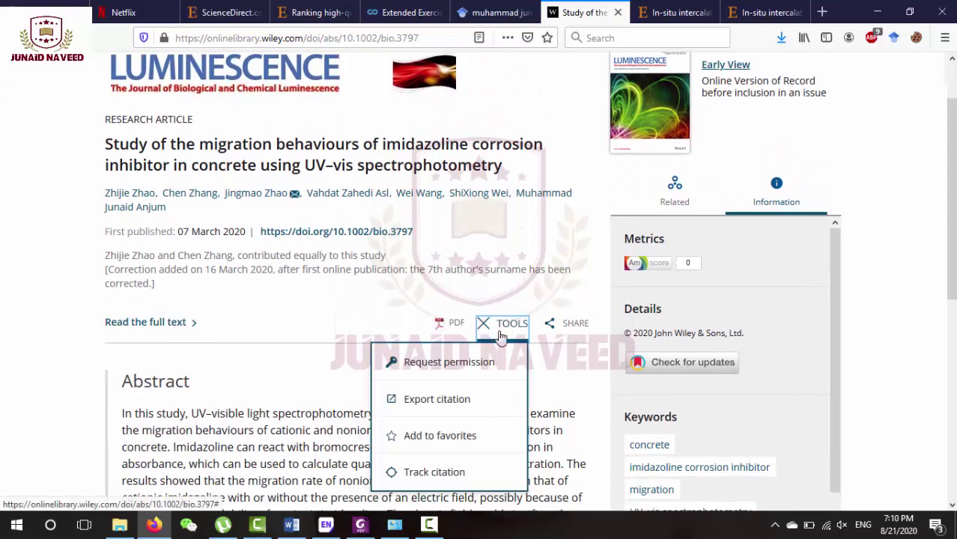
click(490, 416)
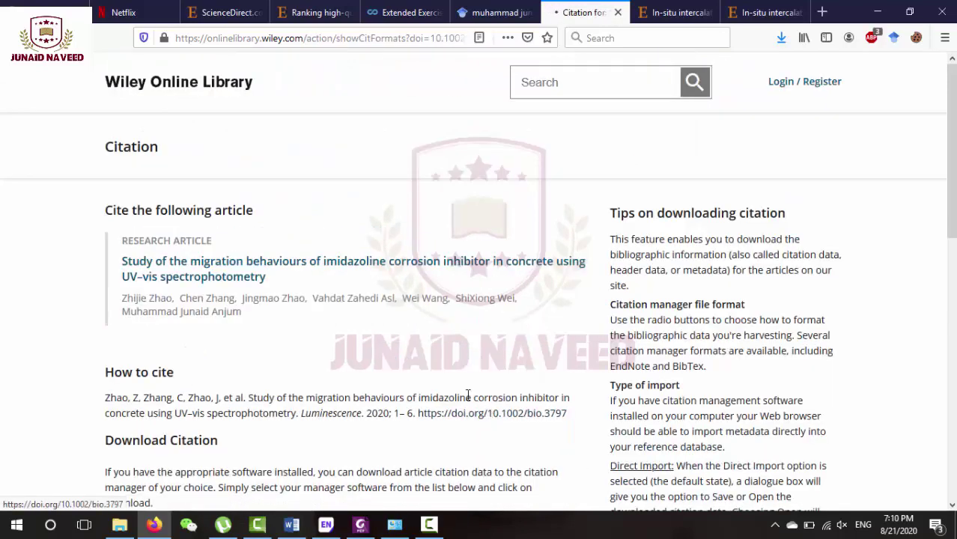
Download the citation in EndNote format and open the file with EndNote X9
scroll(258, 357, down, 5)
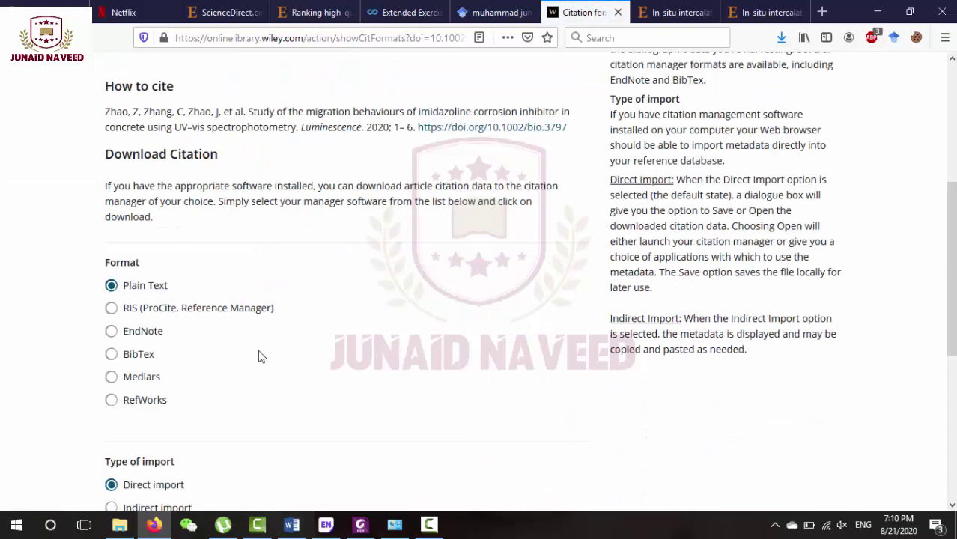
click(148, 338)
scroll(233, 238, down, 5)
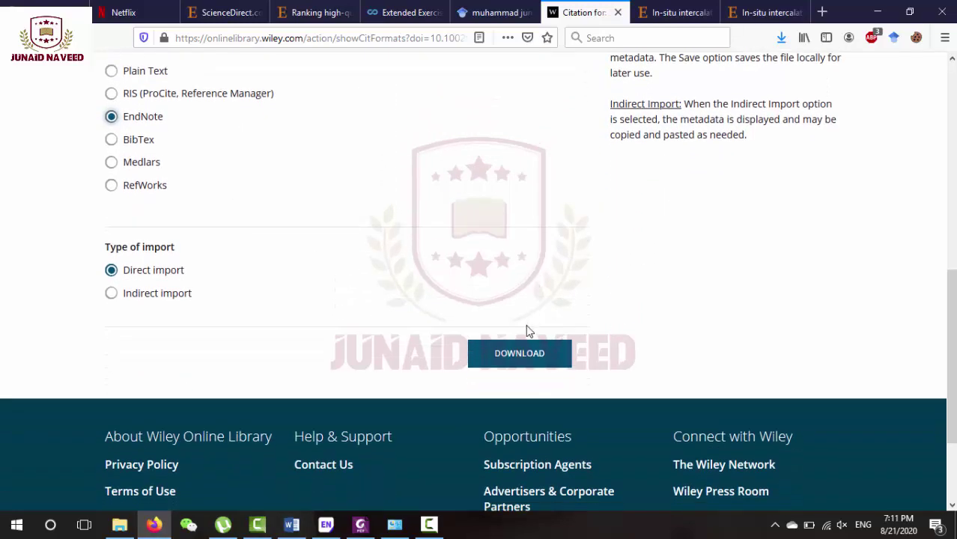
click(522, 360)
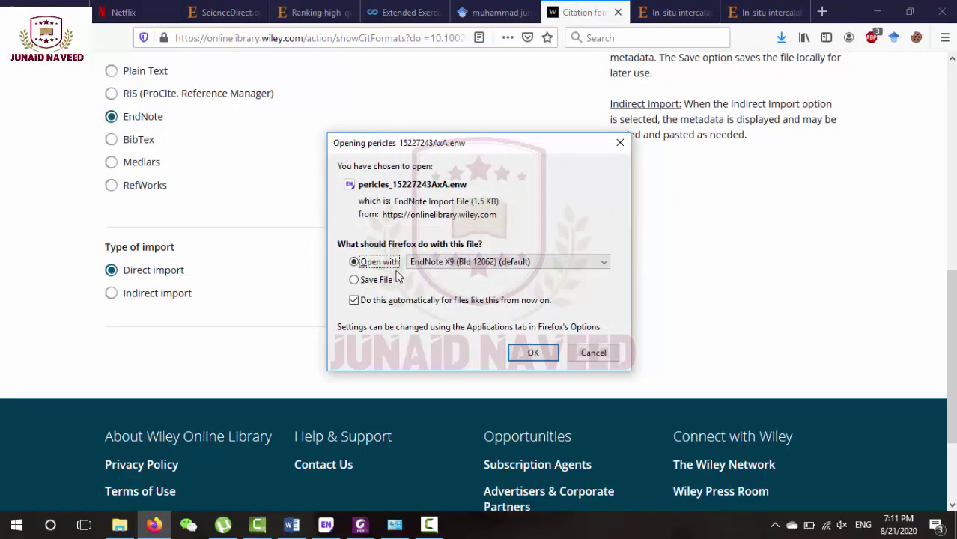
click(517, 358)
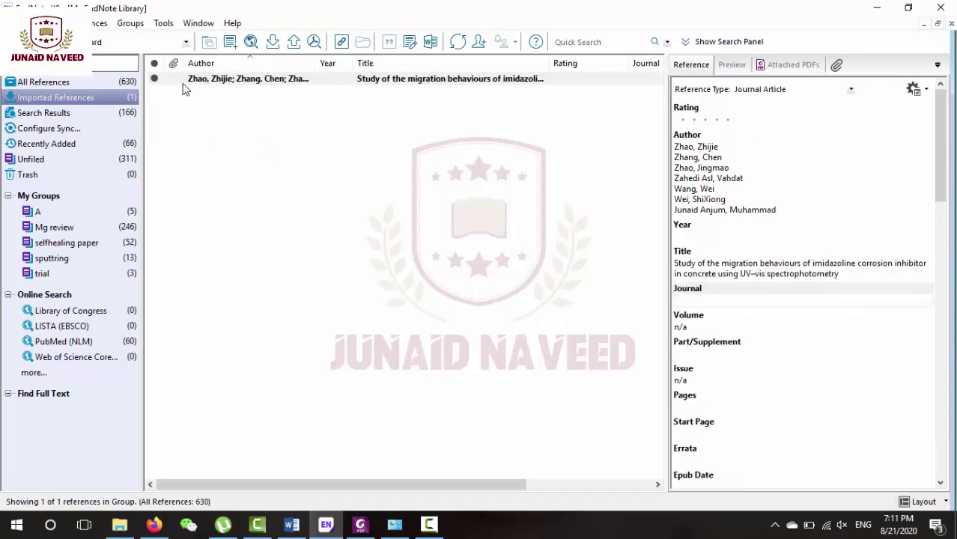
Add the newly imported imidazoline reference to the trial group, open that group and select the reference there
click(211, 83)
right_click(212, 88)
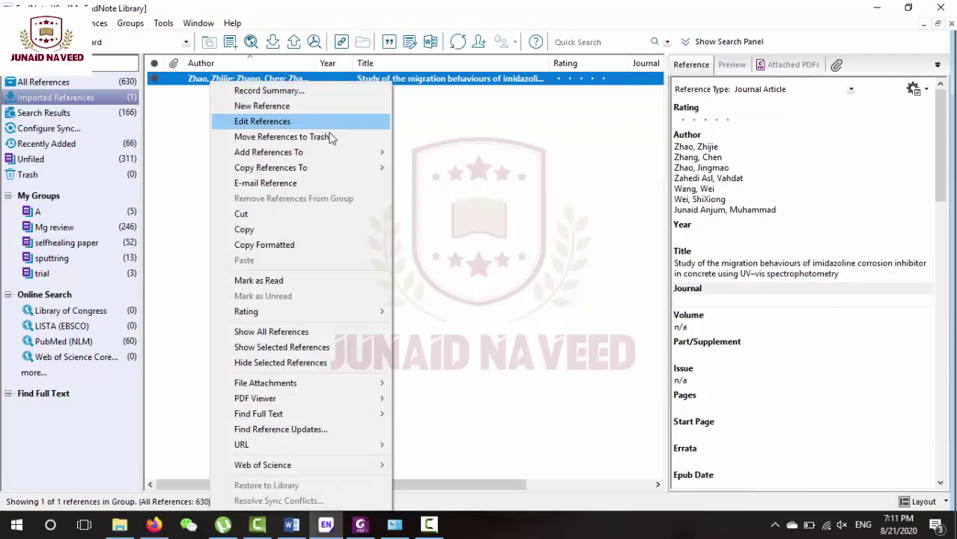
mouse_move(363, 160)
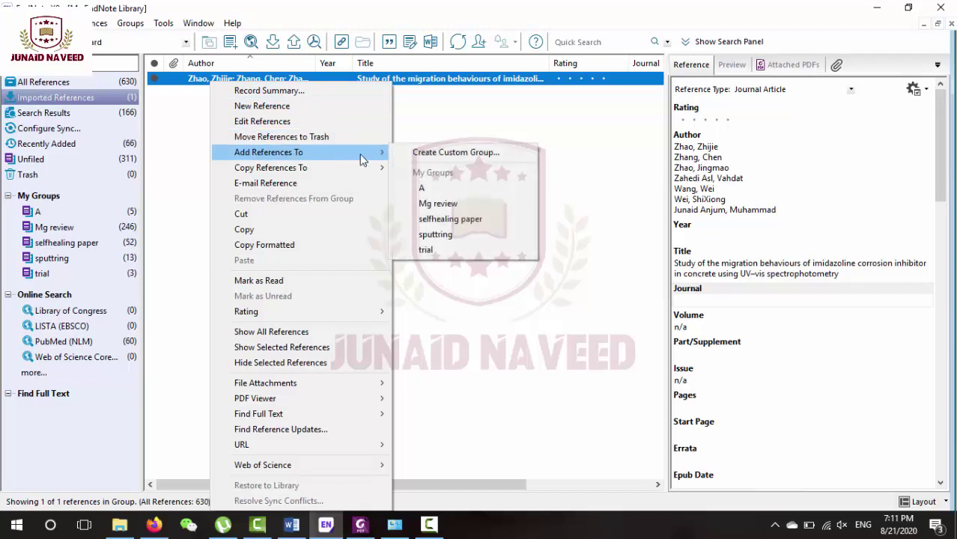
click(476, 248)
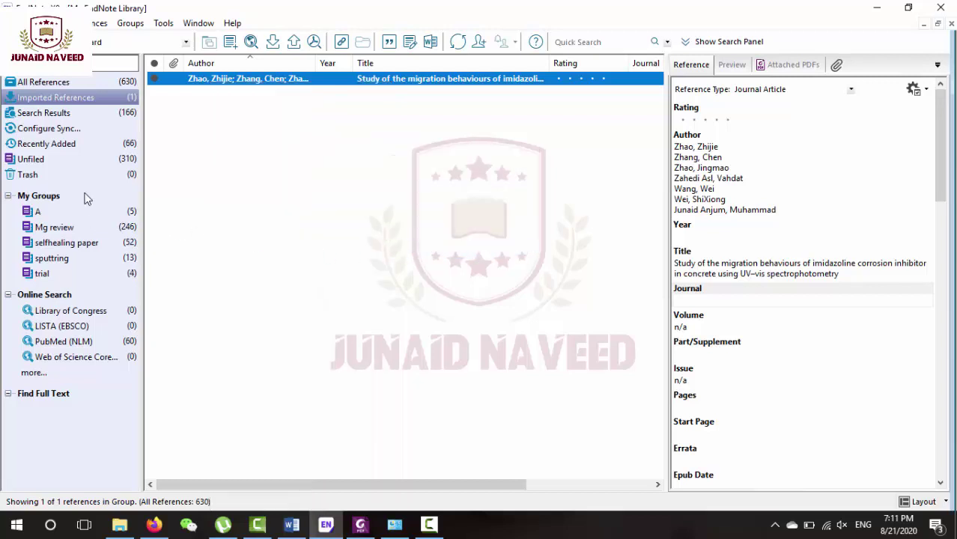
click(82, 273)
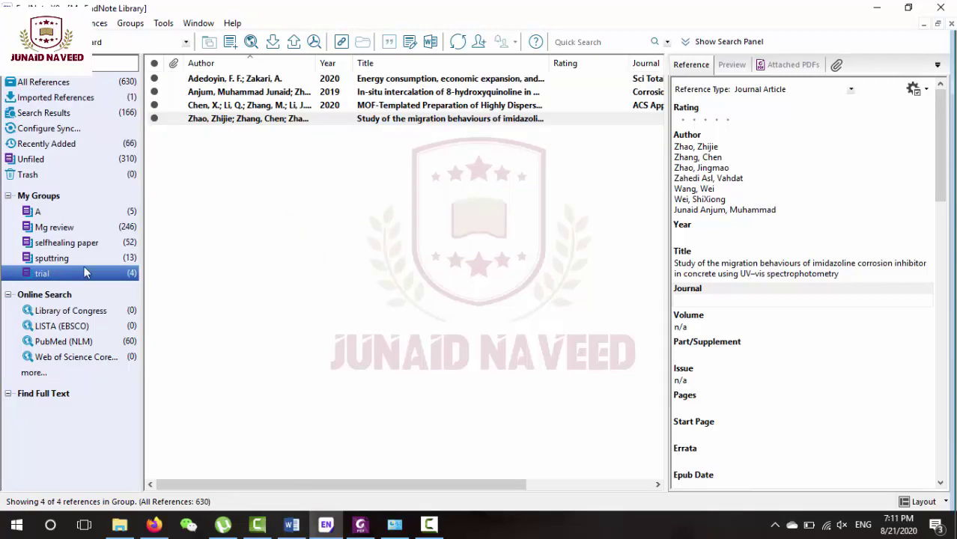
click(241, 122)
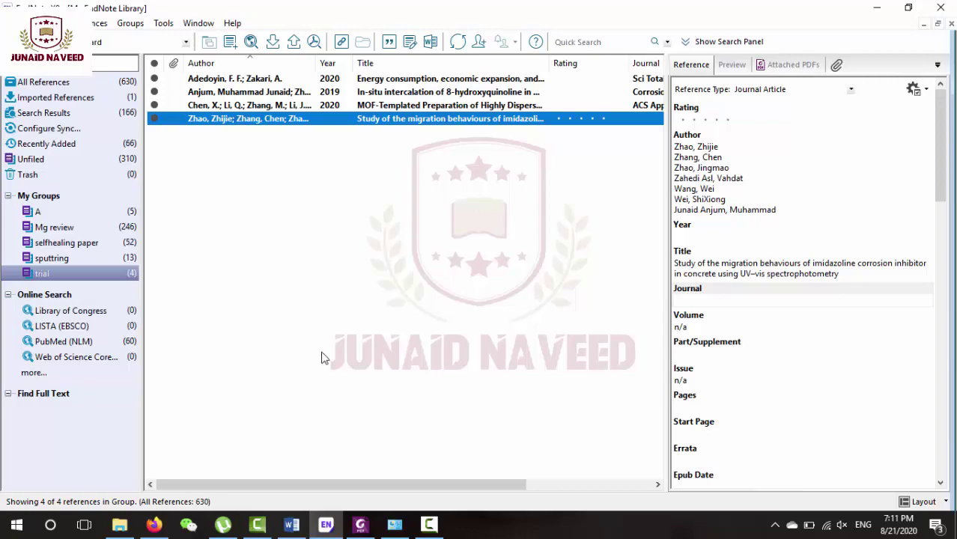
Cite the trial group's 8-hydroxyquinoline reference after "into the coatings" in the Word document's first paragraph and check its bibliography entry
click(878, 7)
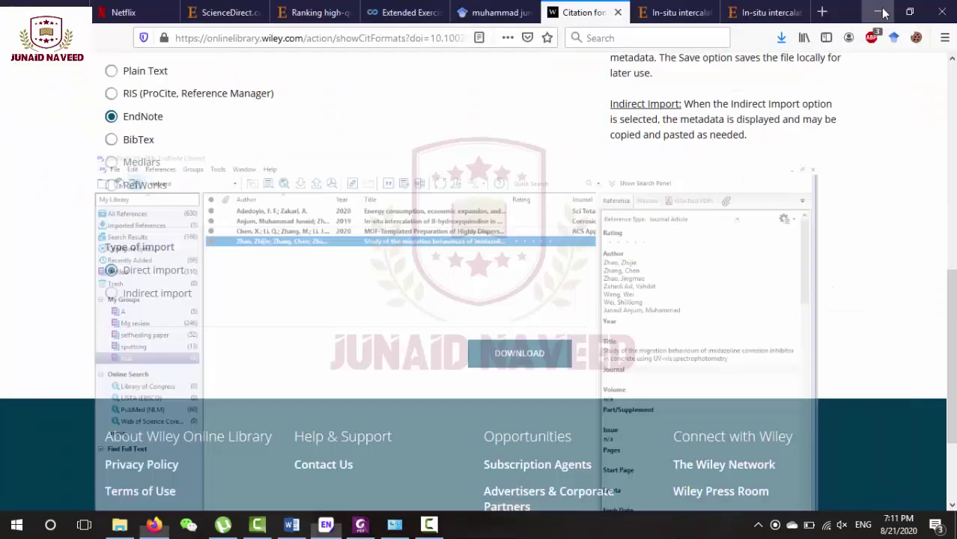
click(875, 13)
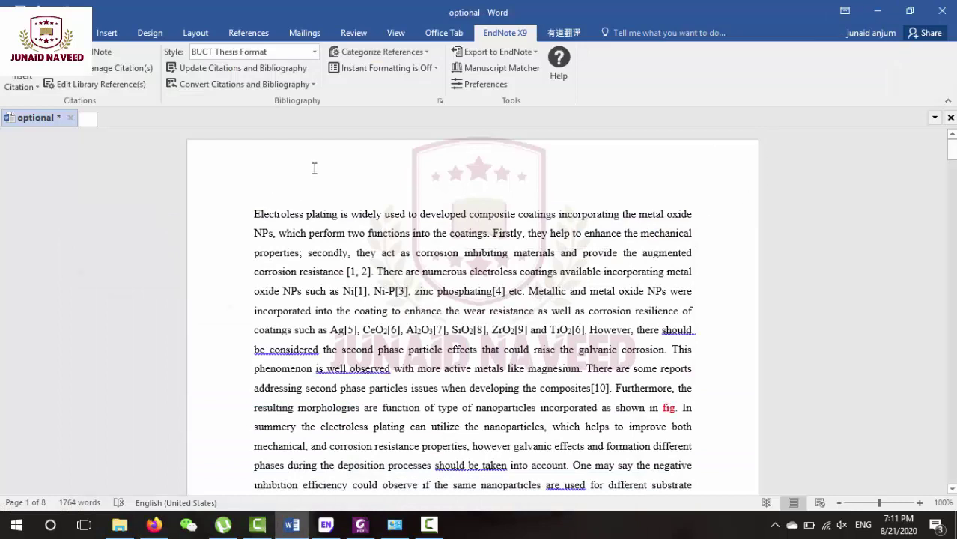
click(485, 235)
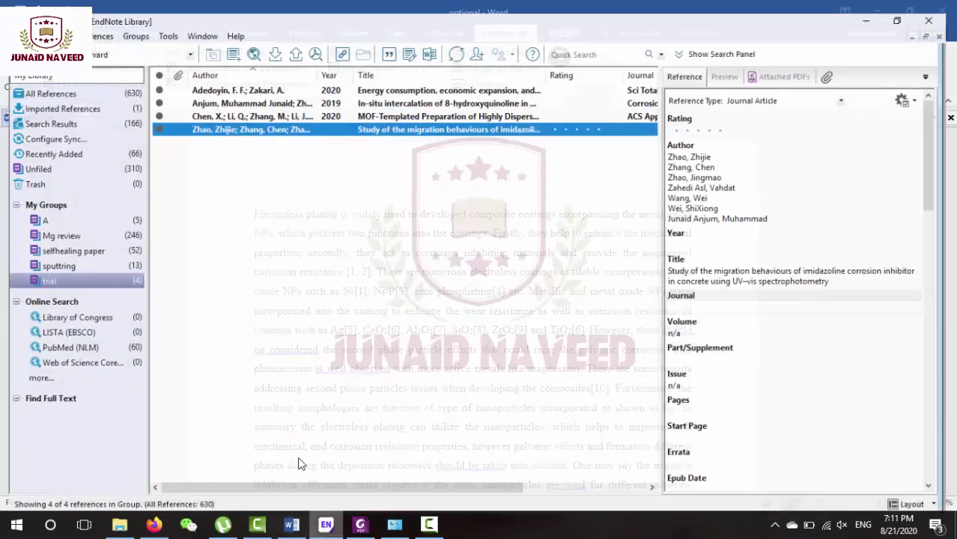
click(326, 524)
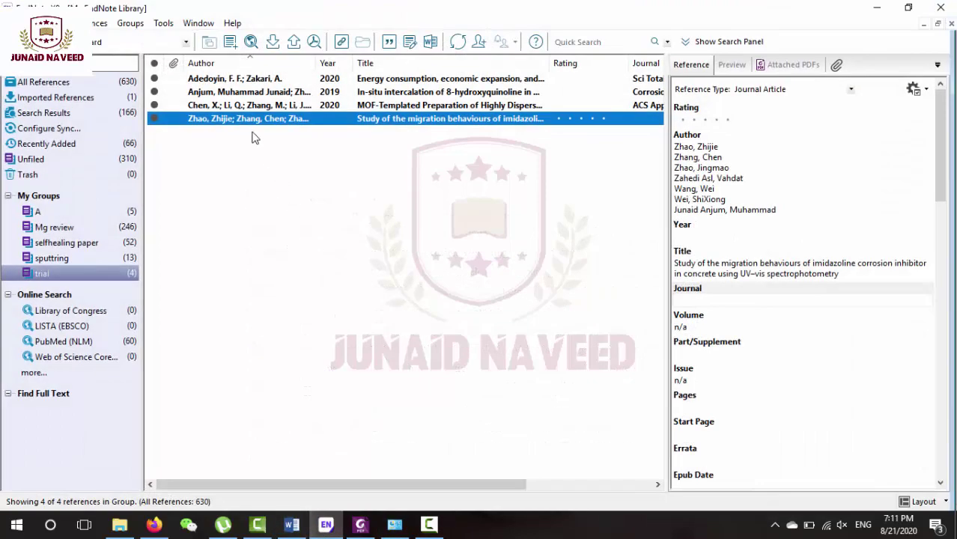
click(240, 83)
click(243, 93)
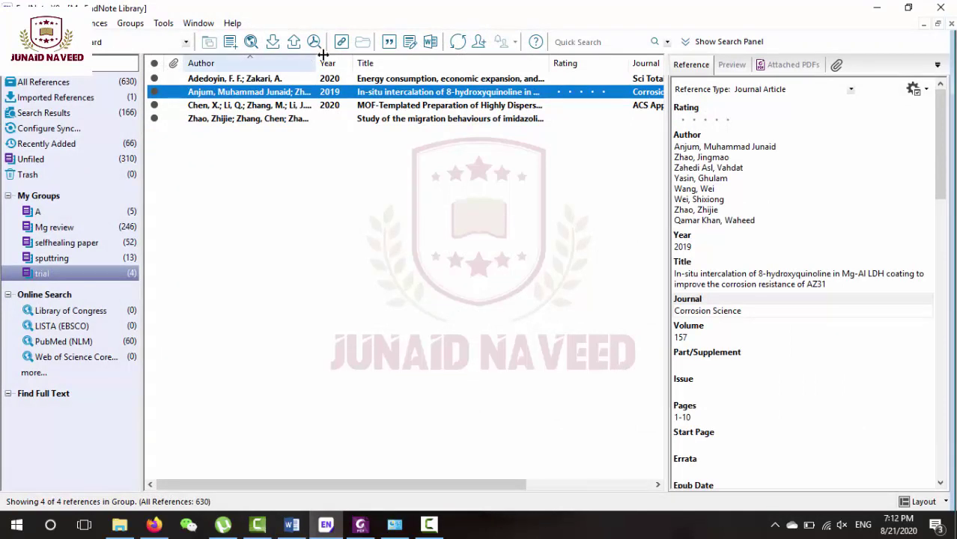
click(388, 47)
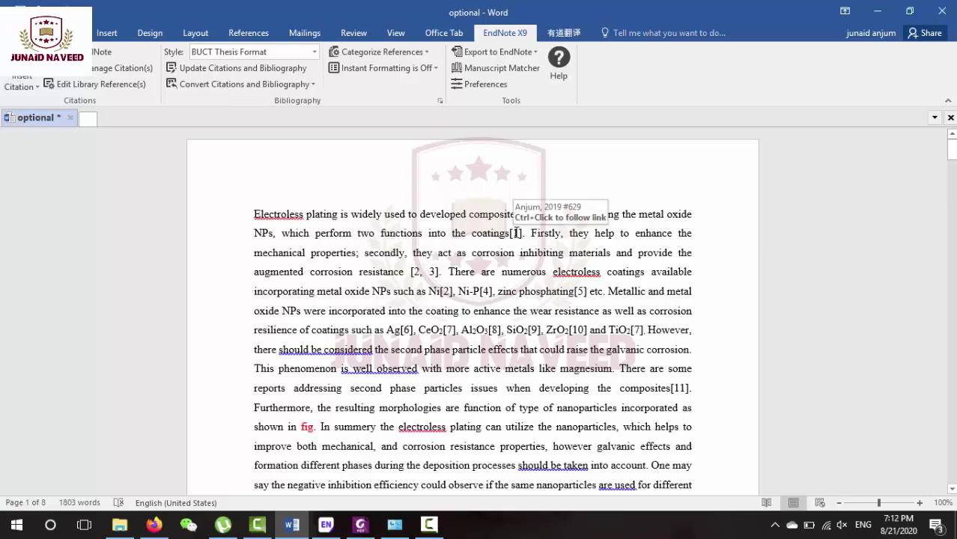
drag(953, 153, 952, 386)
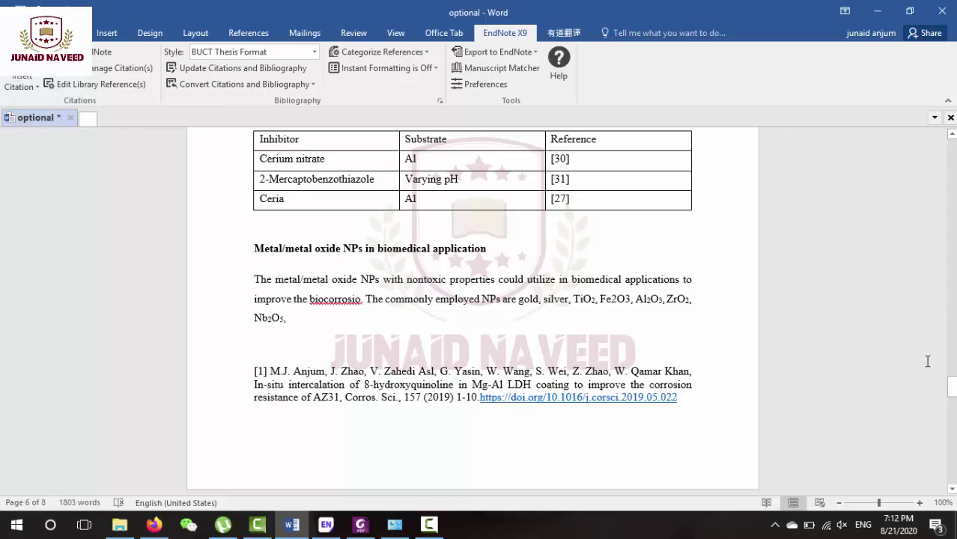
drag(947, 390, 949, 204)
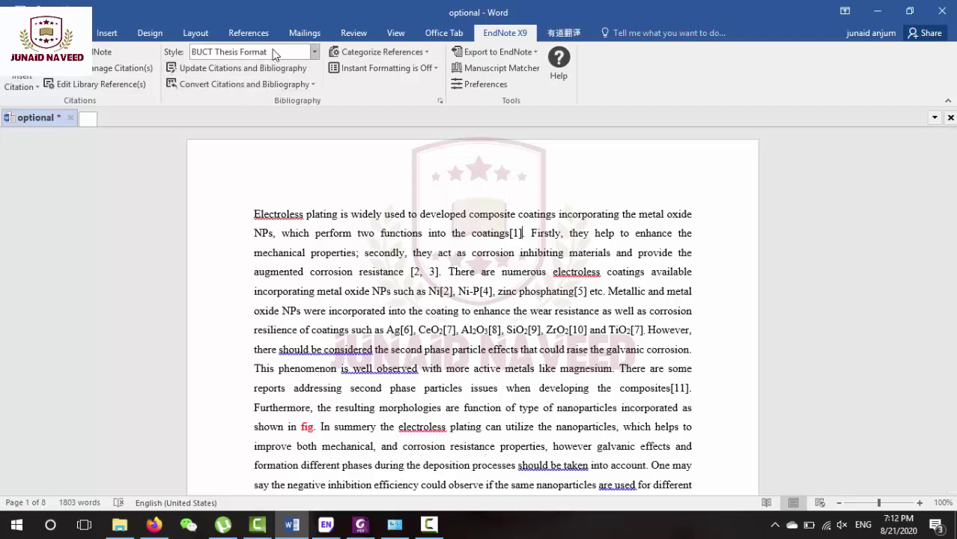
Set the document's citation style to Harvard and review the reformatted bibliography
click(314, 52)
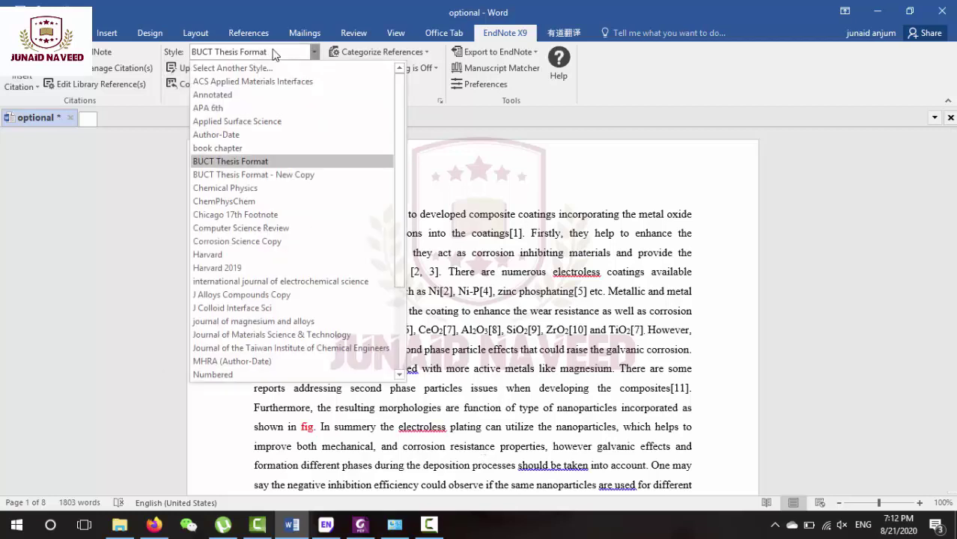
click(241, 255)
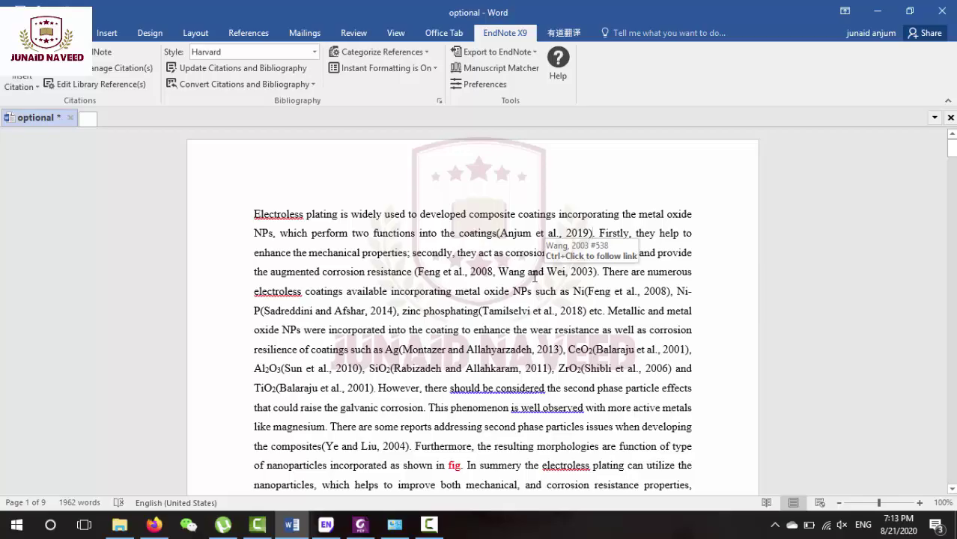
drag(950, 150, 945, 374)
click(438, 425)
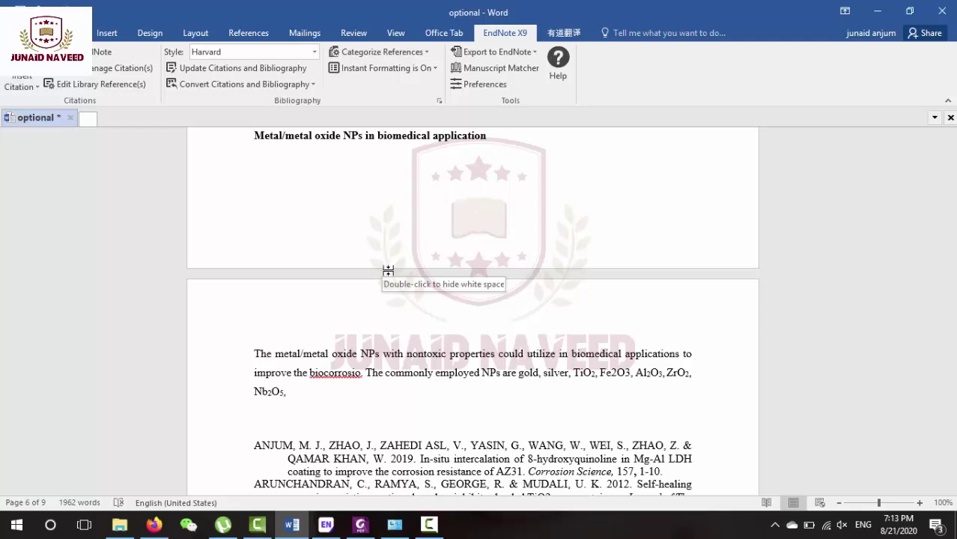
Set the citation style to Applied Surface Science and review the bibliography and in-text citations
click(314, 52)
click(283, 119)
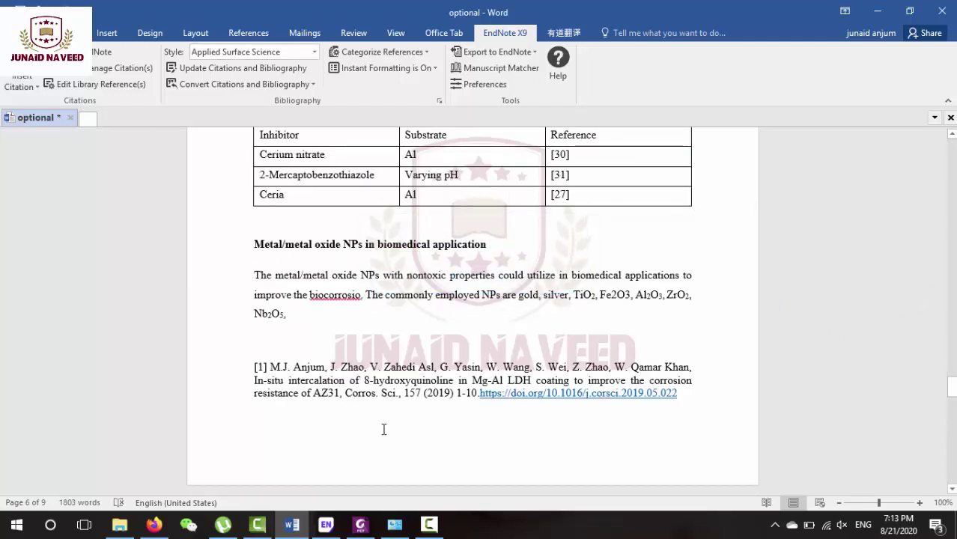
scroll(387, 356, down, 5)
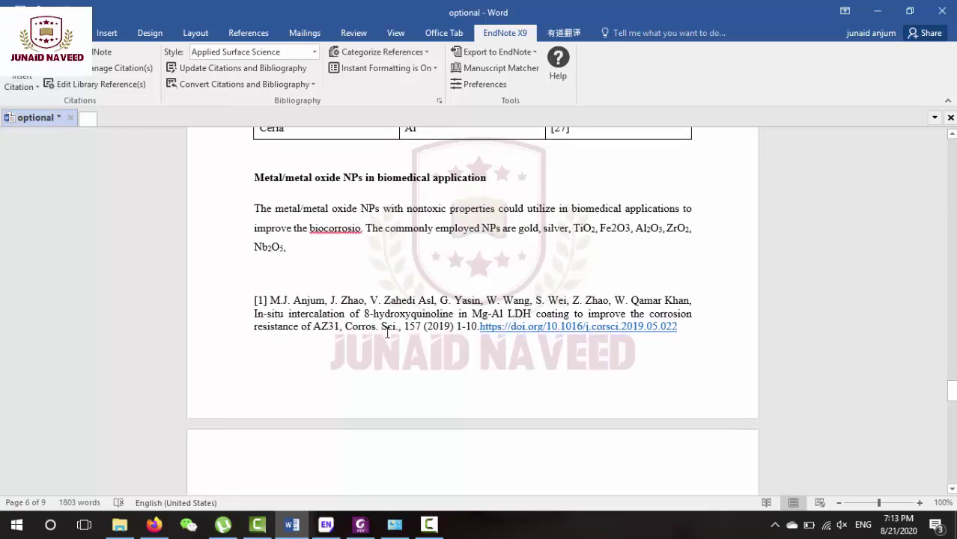
scroll(455, 273, up, 15)
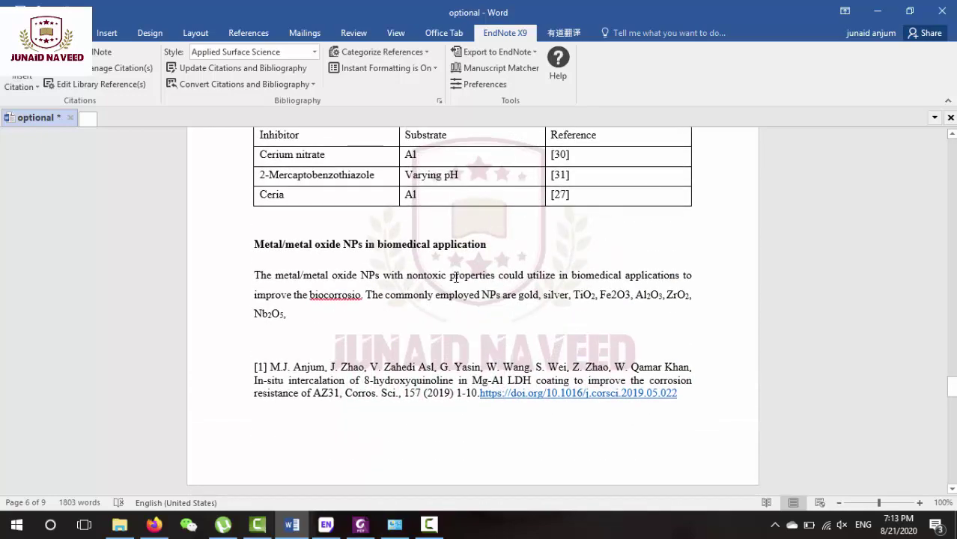
scroll(458, 294, up, 5)
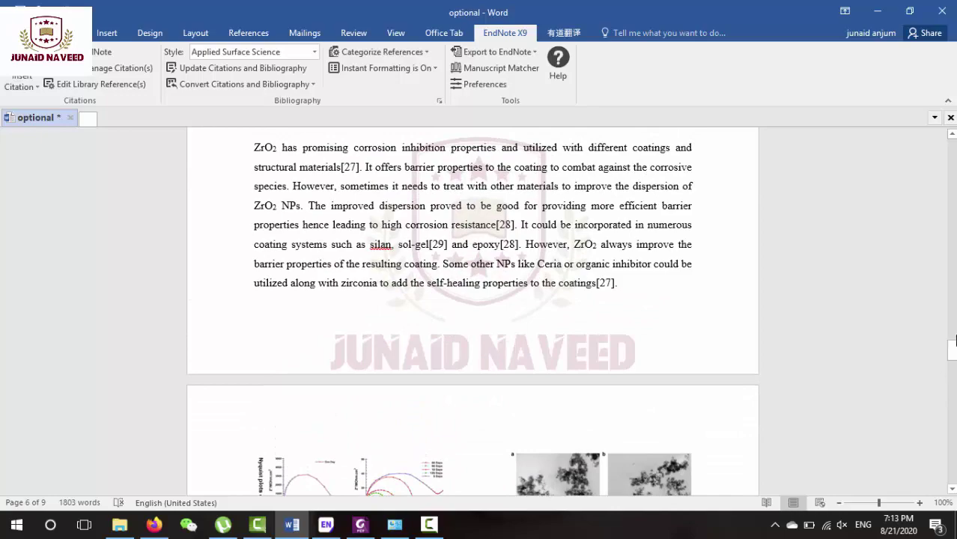
drag(952, 341, 953, 141)
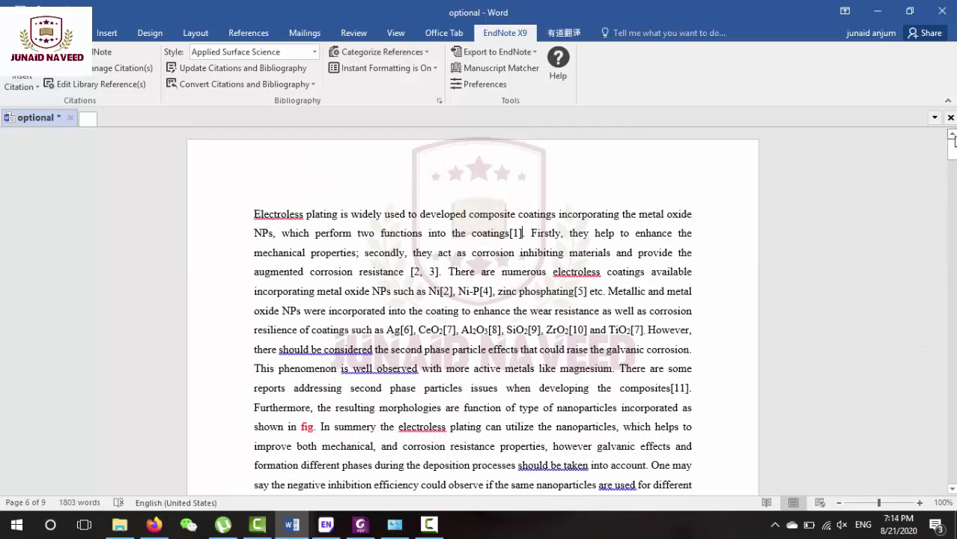
Look through the available citation styles, including the option to select another style, and switch back to EndNote
click(314, 52)
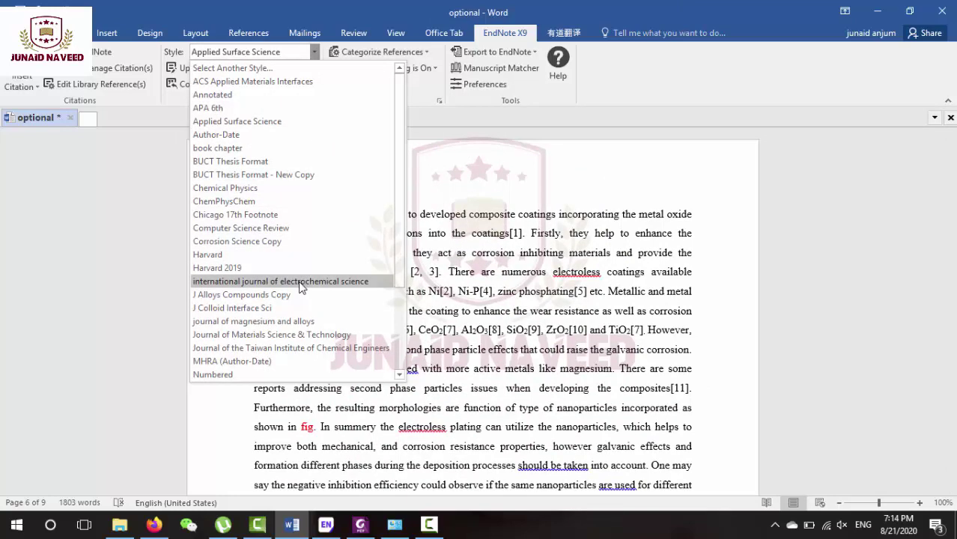
click(247, 69)
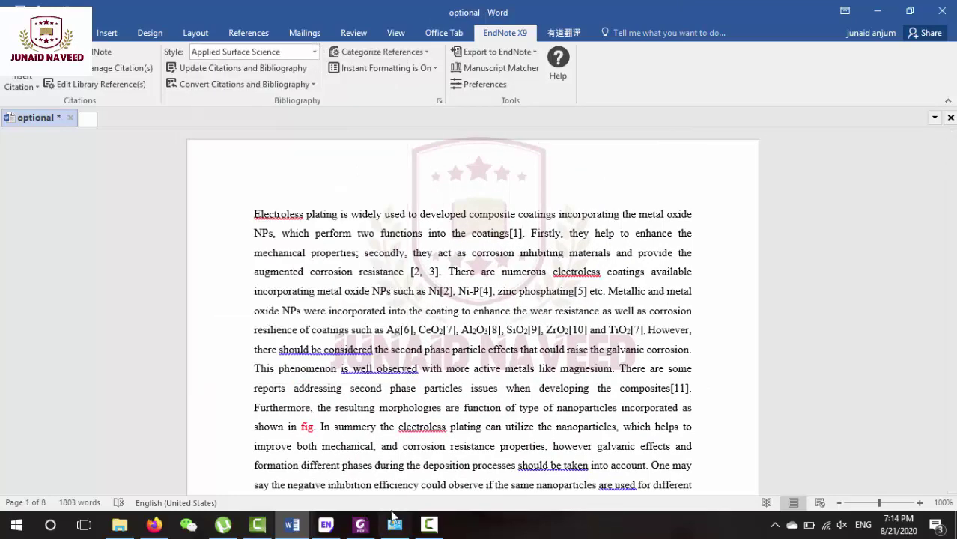
click(326, 524)
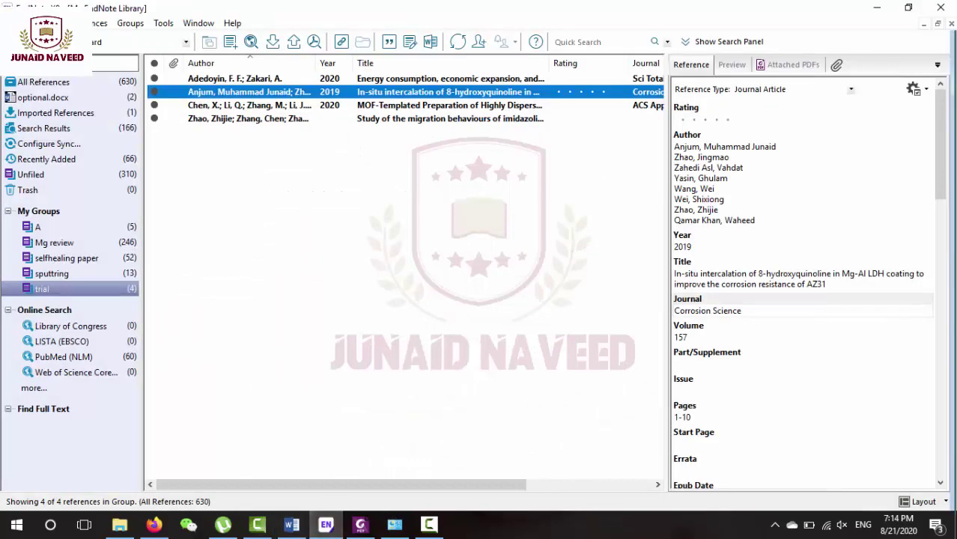
Open the output style manager and preview the sample references of the AAA Style Guide style
click(54, 23)
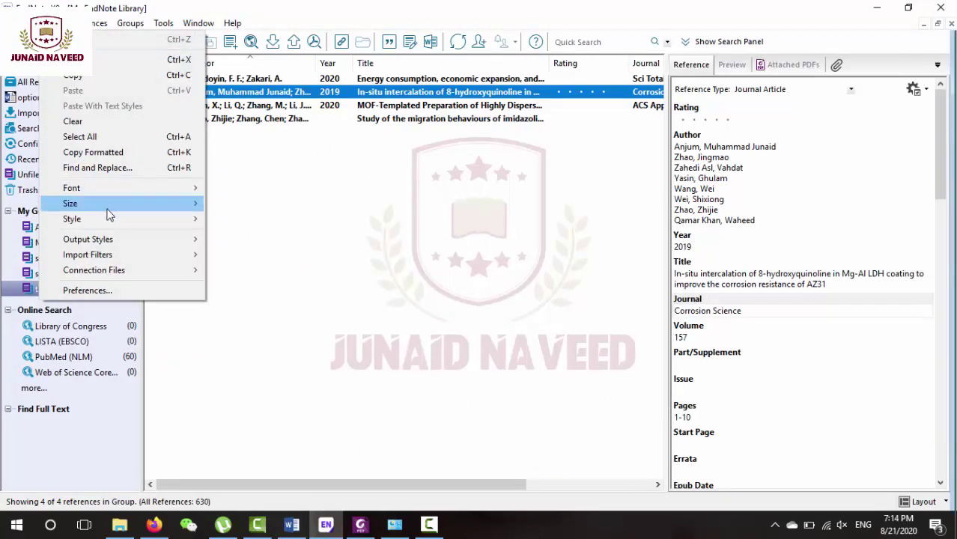
mouse_move(123, 239)
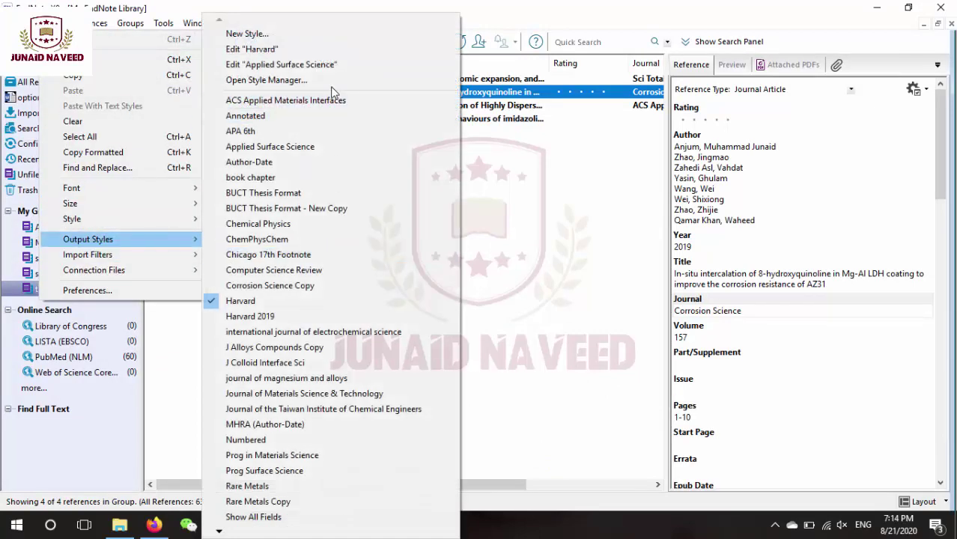
click(330, 81)
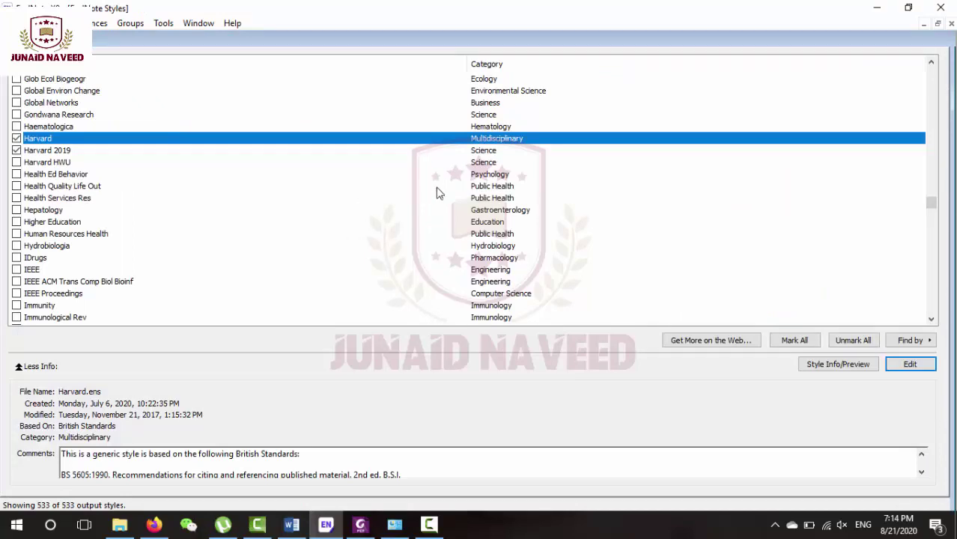
scroll(437, 193, up, 5)
drag(930, 198, 930, 72)
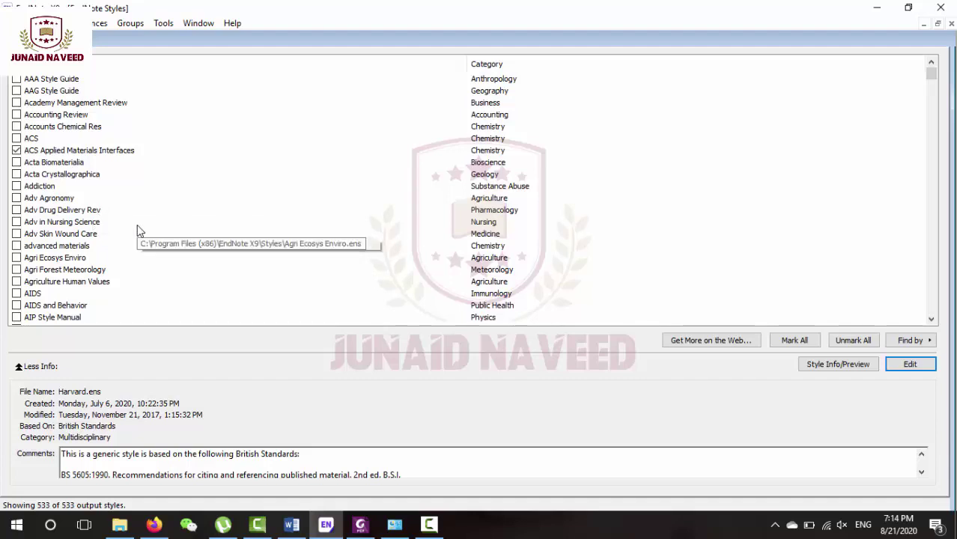
click(149, 79)
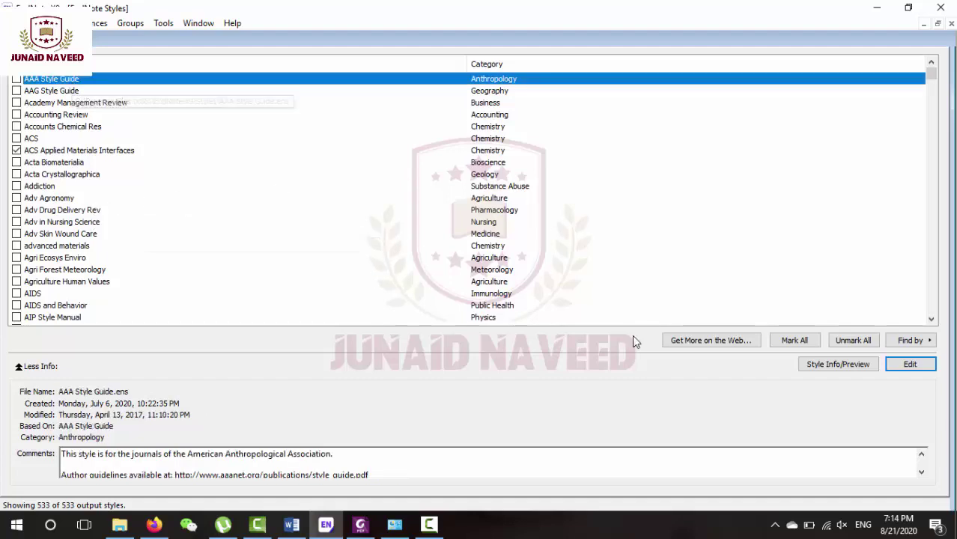
click(842, 365)
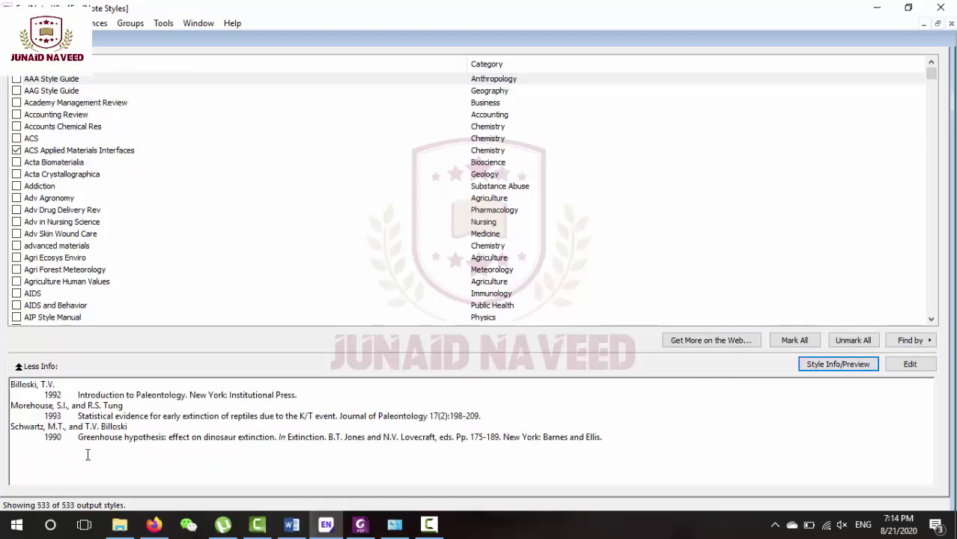
click(36, 395)
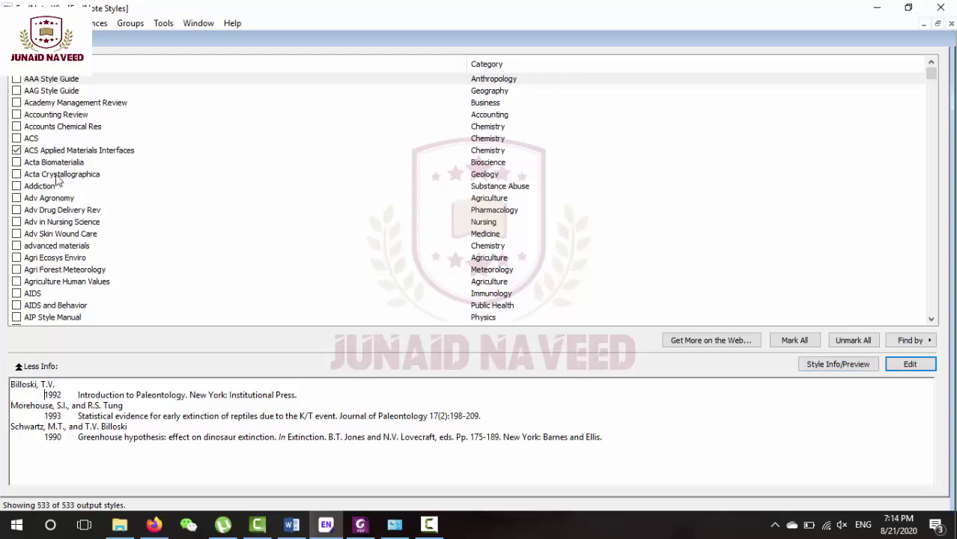
Preview the AAG Style Guide, Accounting Review, Acta Crystallographica and Adv Drug Delivery Rev styles to compare their reference formats
click(86, 90)
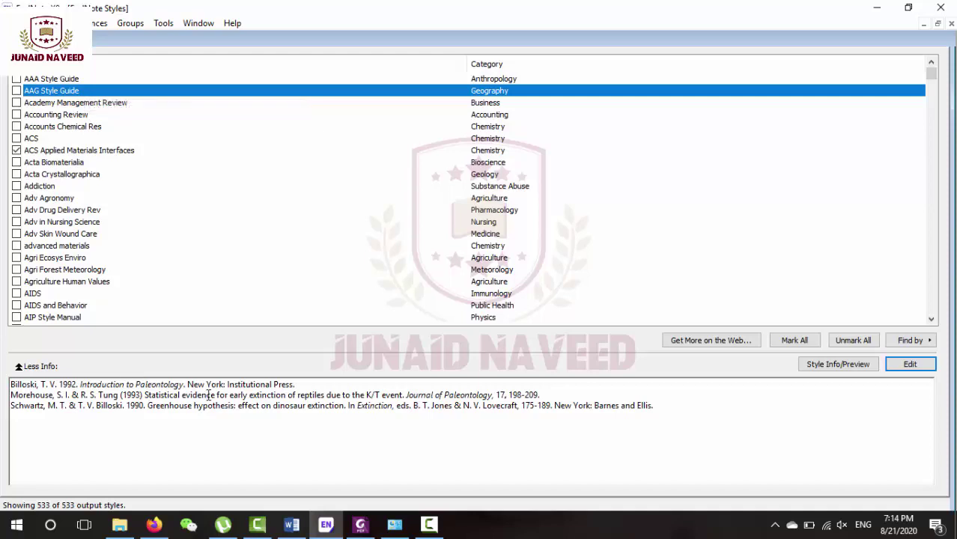
click(79, 116)
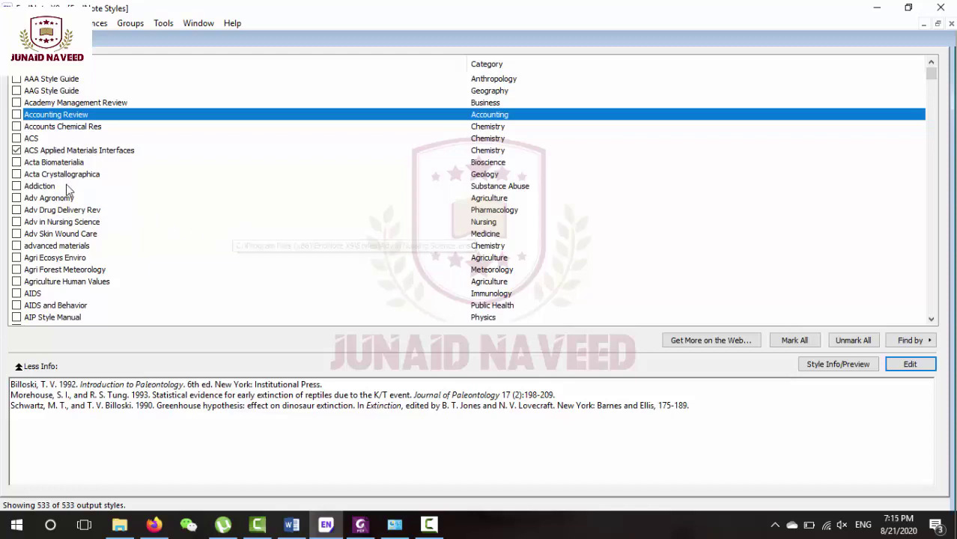
click(57, 175)
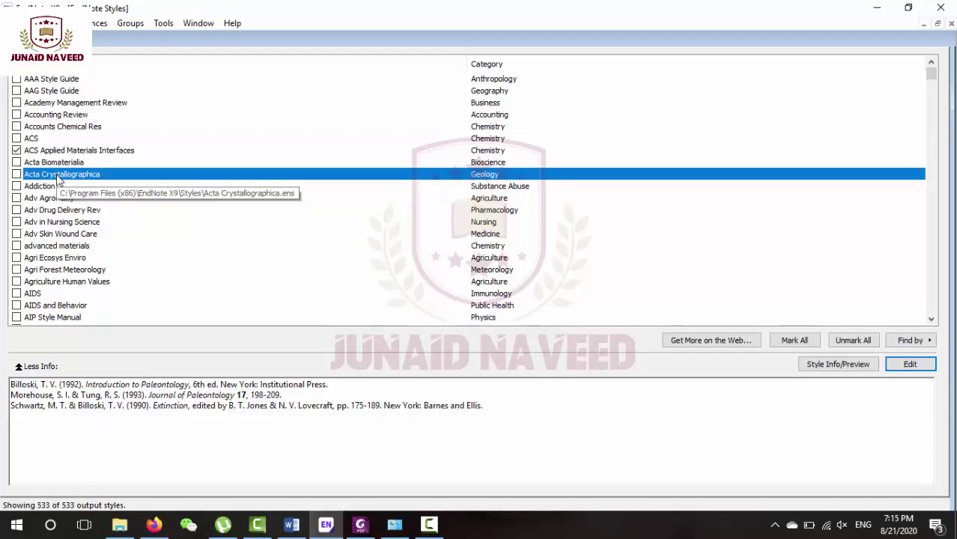
click(64, 211)
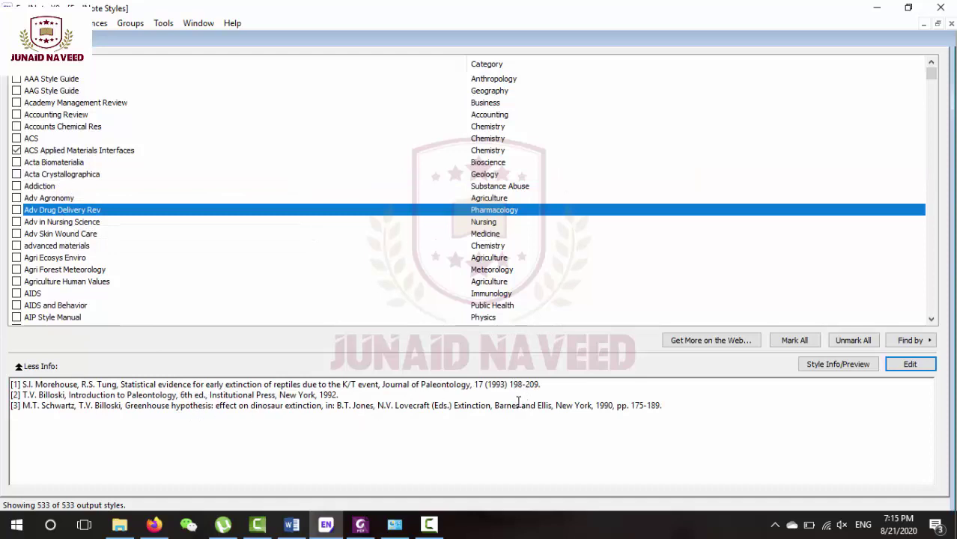
click(488, 384)
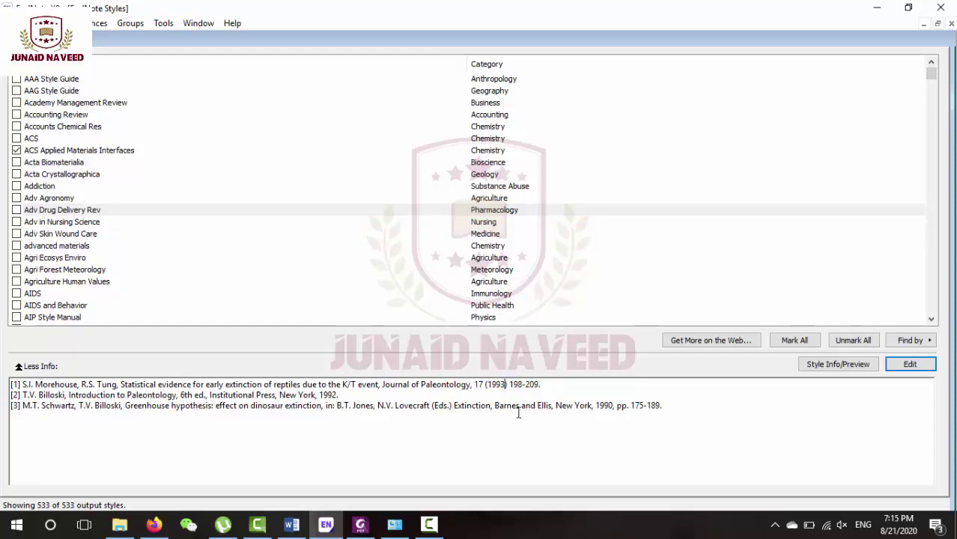
Open the Adv Drug Delivery Rev style for editing and display its bibliography templates
click(908, 364)
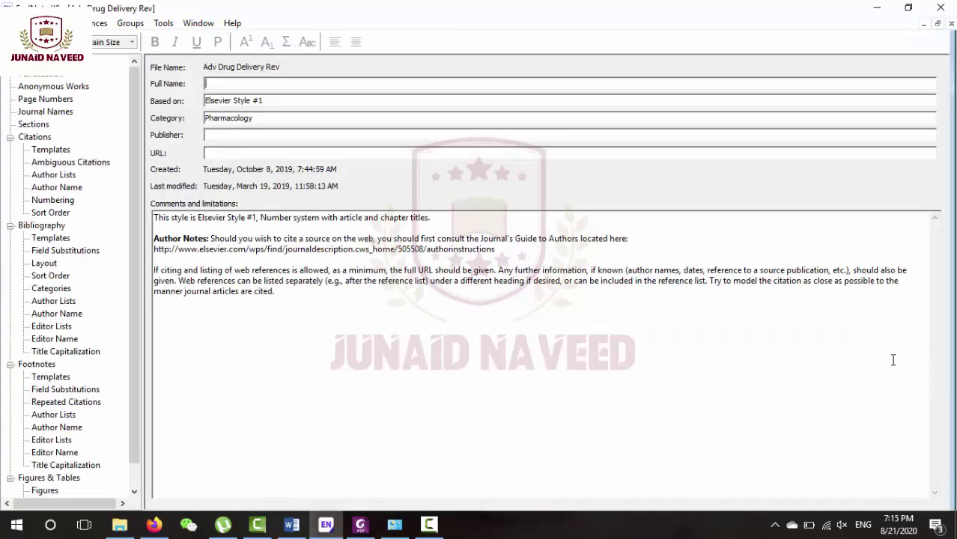
click(43, 226)
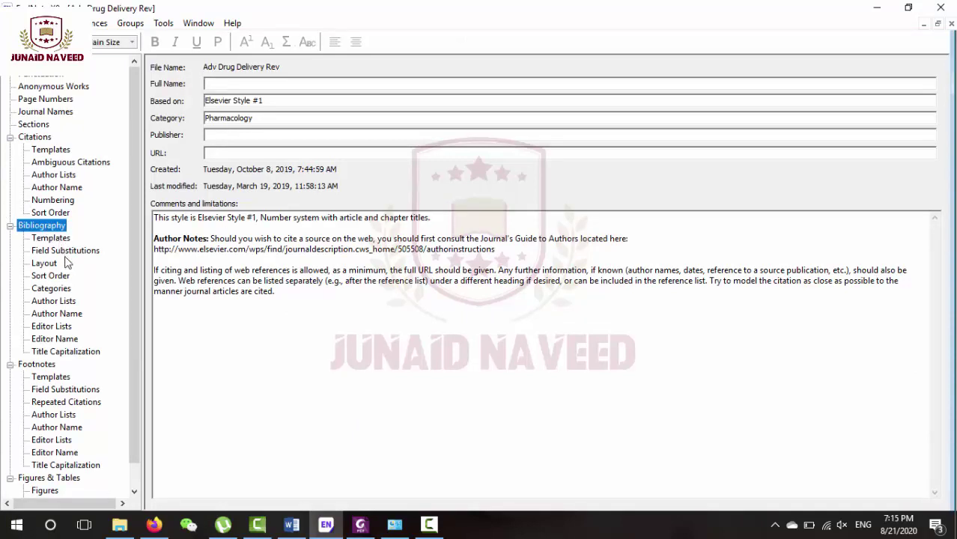
click(59, 239)
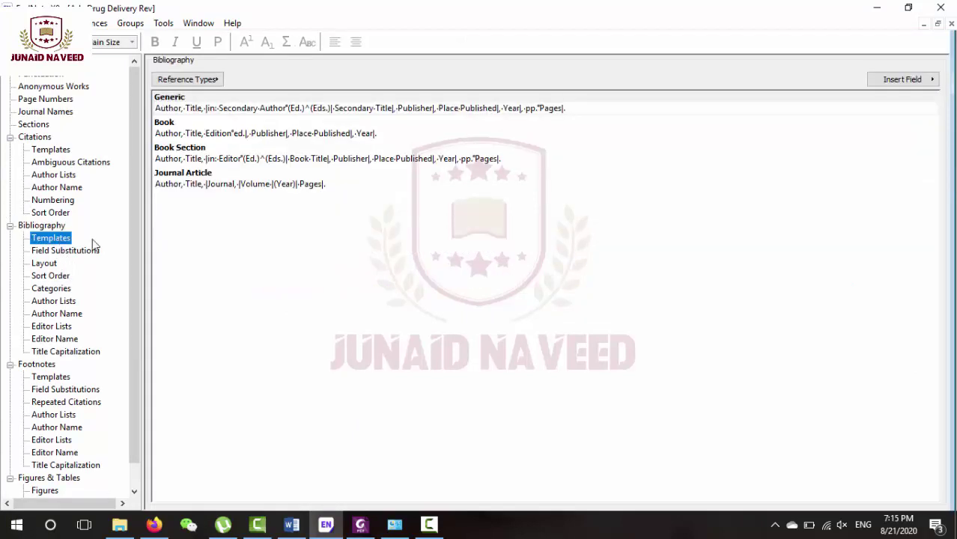
Try replacing the parentheses around Year in the Journal Article bibliography template with a comma before it and a semicolon after it
click(294, 193)
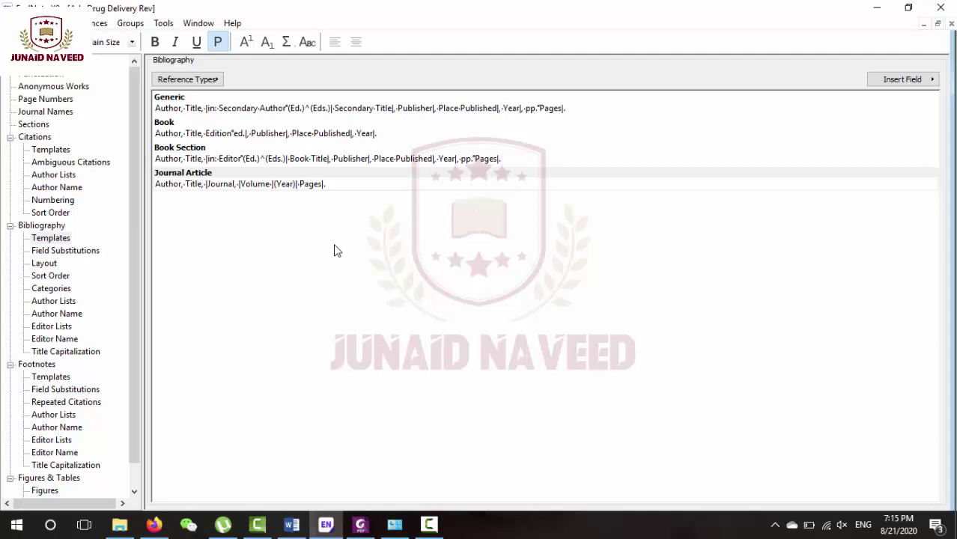
key(BackSpace)
click(274, 184)
click(273, 185)
key(BackSpace)
text(,)
key(Right)
key(Right)
key(Right)
text(,)
View the option to save the edited style as a copy, cancel it and close the style without saving
click(17, 23)
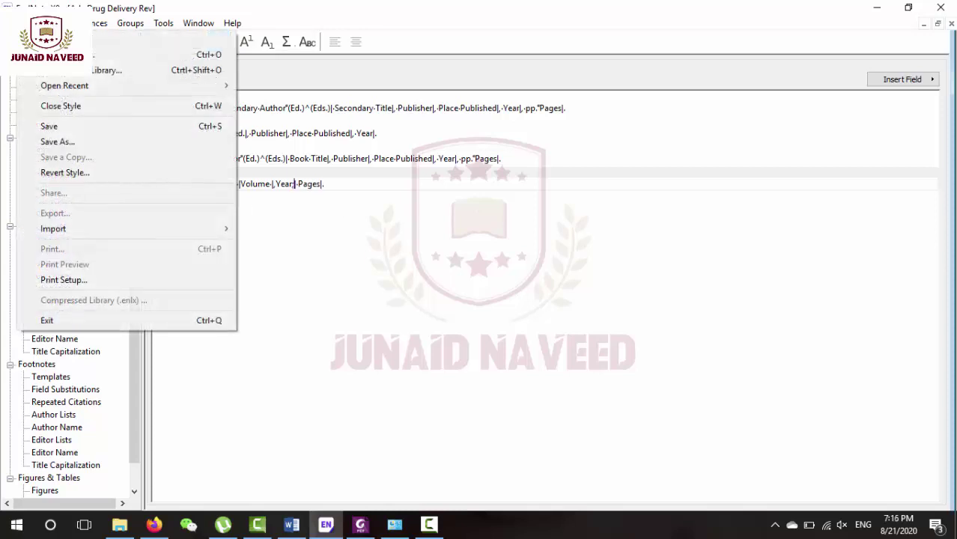
click(82, 141)
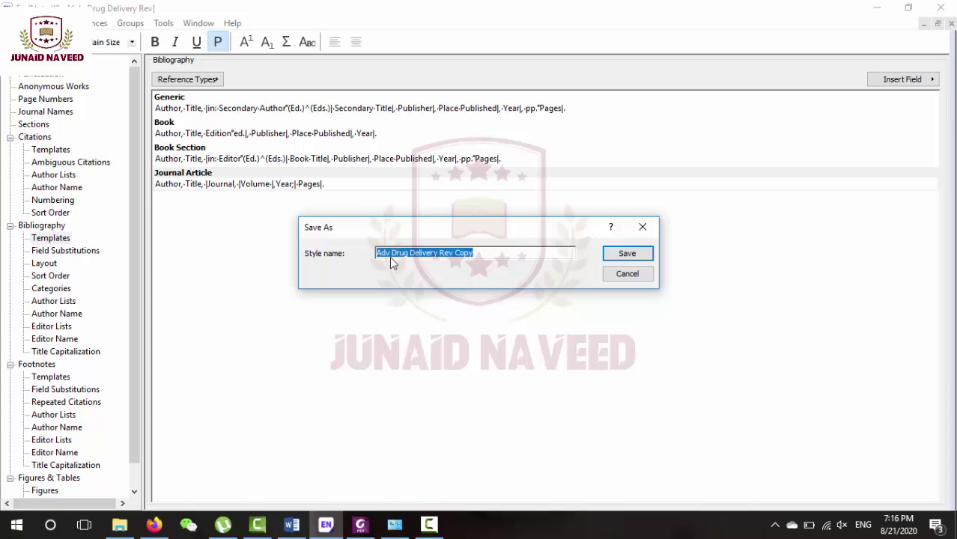
click(627, 274)
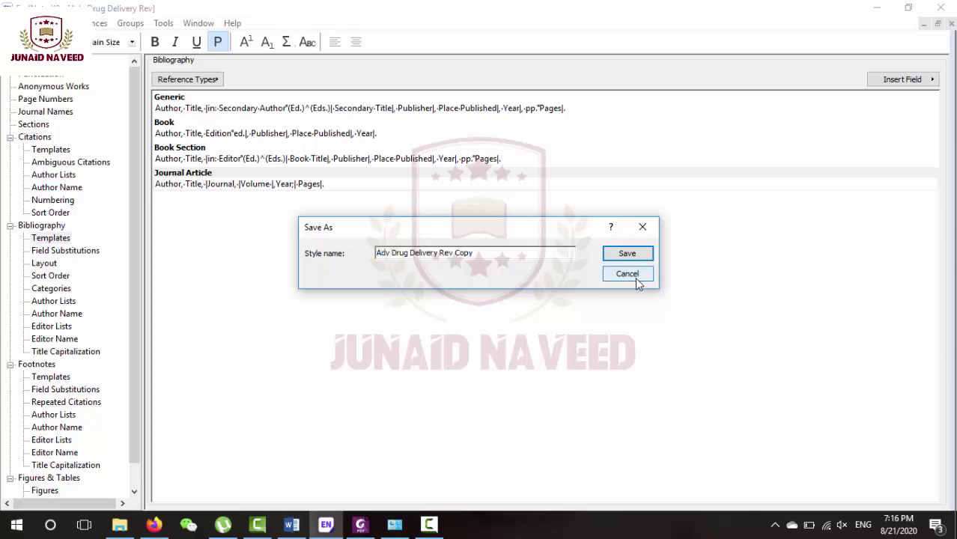
key(ctrl+w)
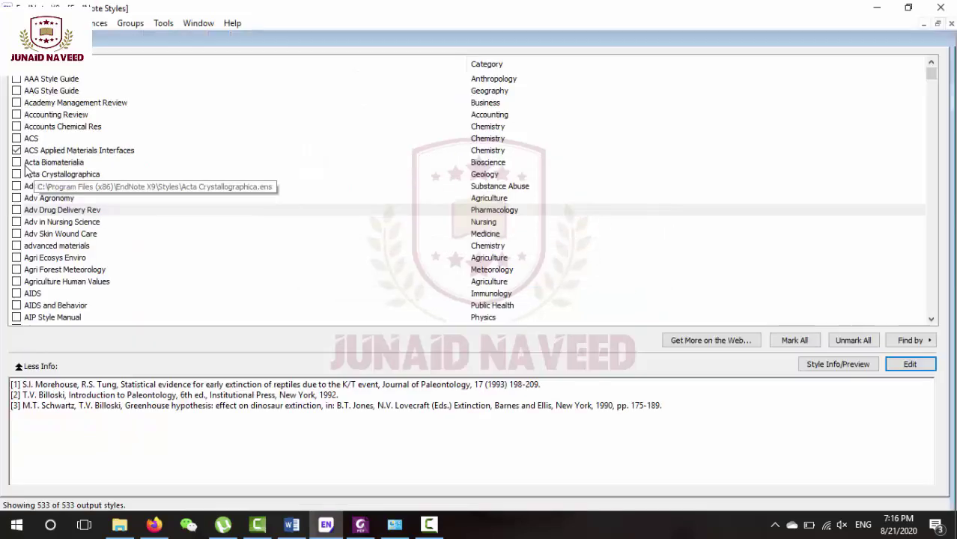
Enable the ACS output style, close the style manager and look for ACS in the library's list of styles
click(17, 139)
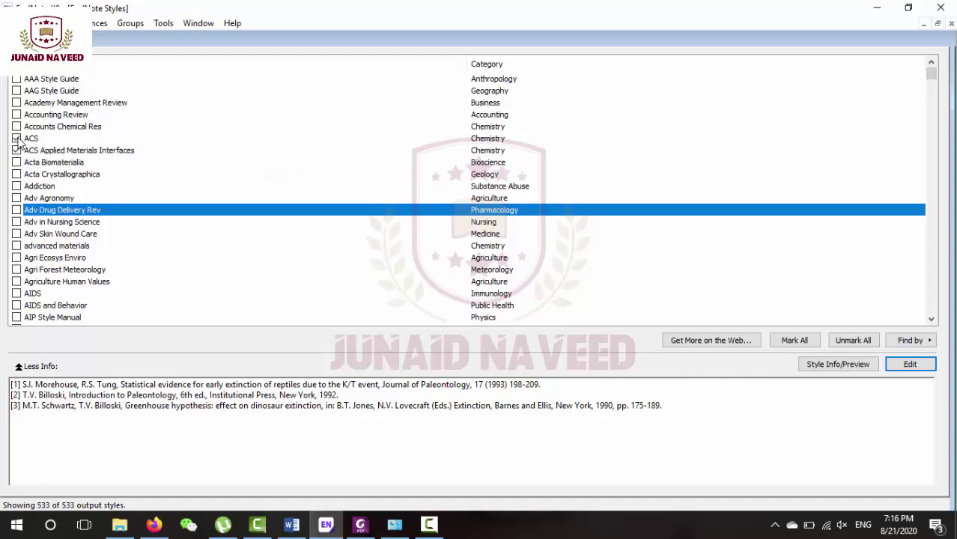
click(17, 151)
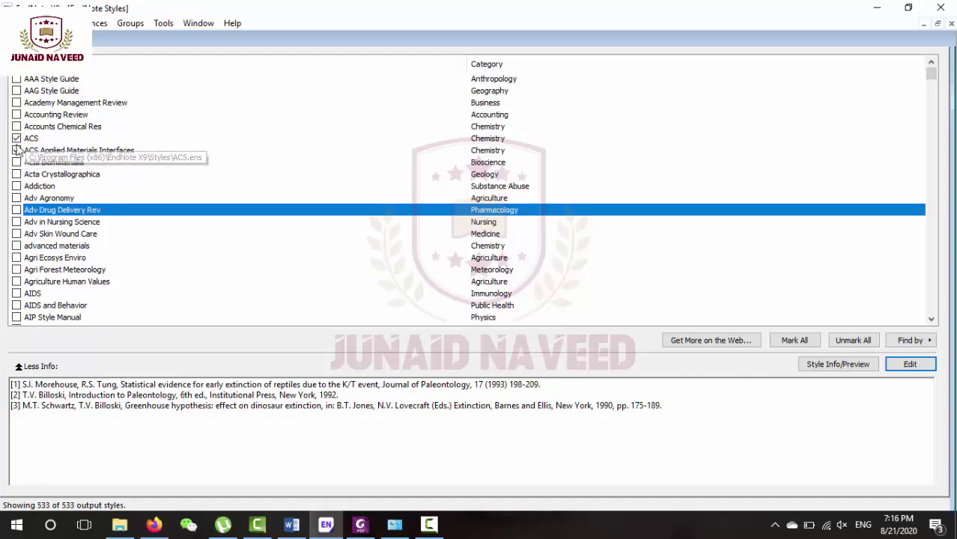
click(950, 23)
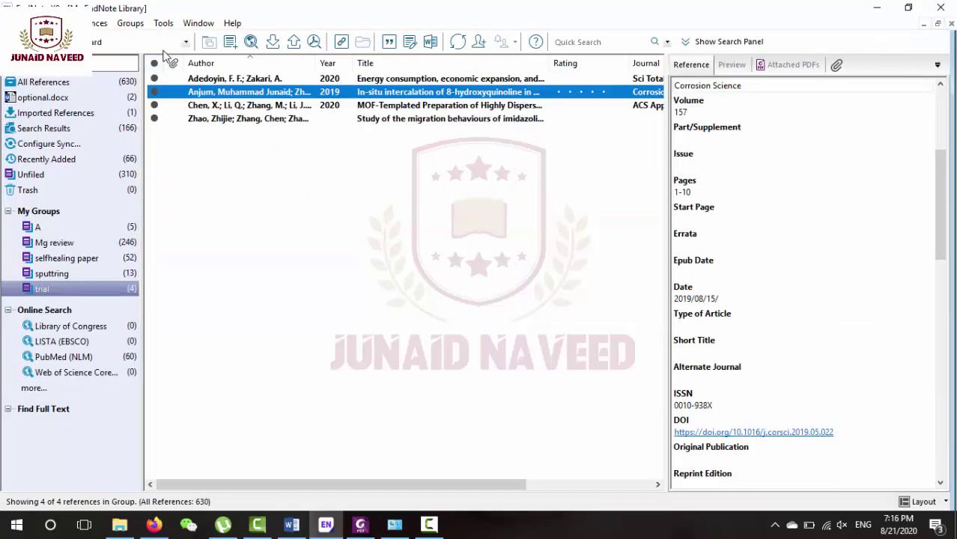
click(186, 43)
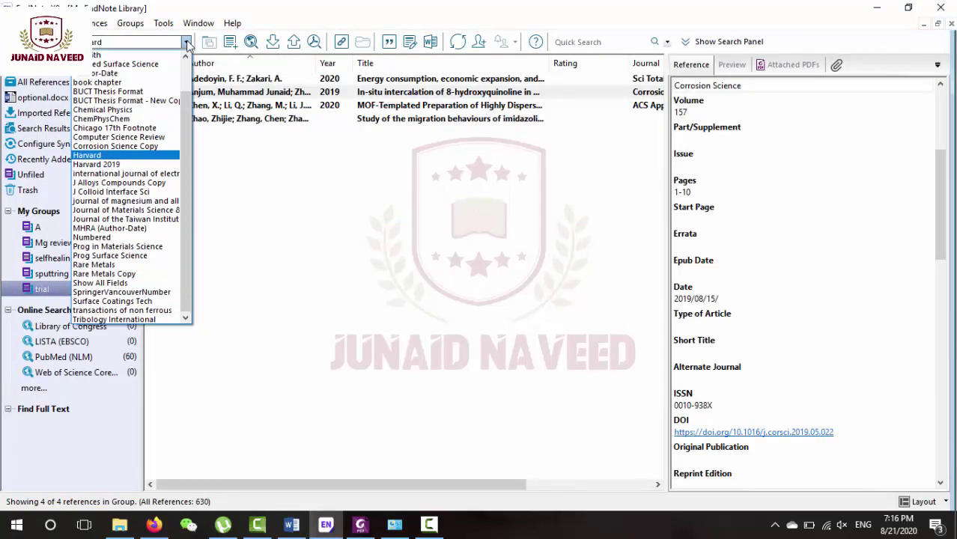
scroll(129, 73, up, 2)
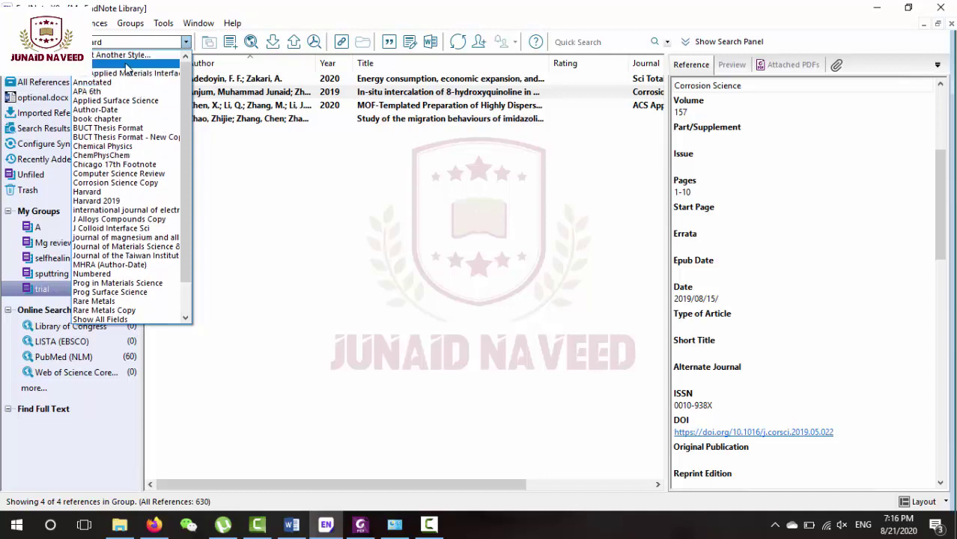
click(421, 392)
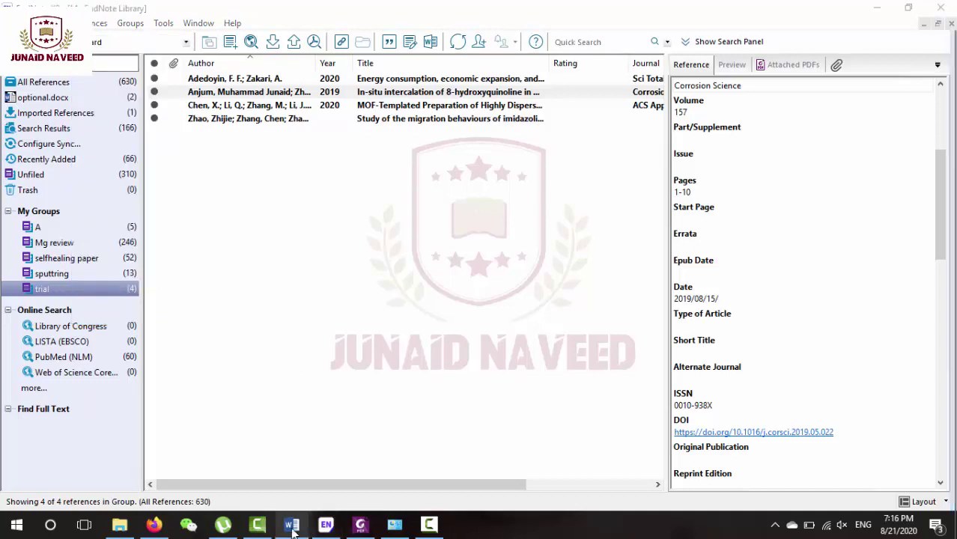
Switch to Word, set the document's citation style to ACS and review the in-text citations in the first paragraph
click(292, 523)
click(313, 52)
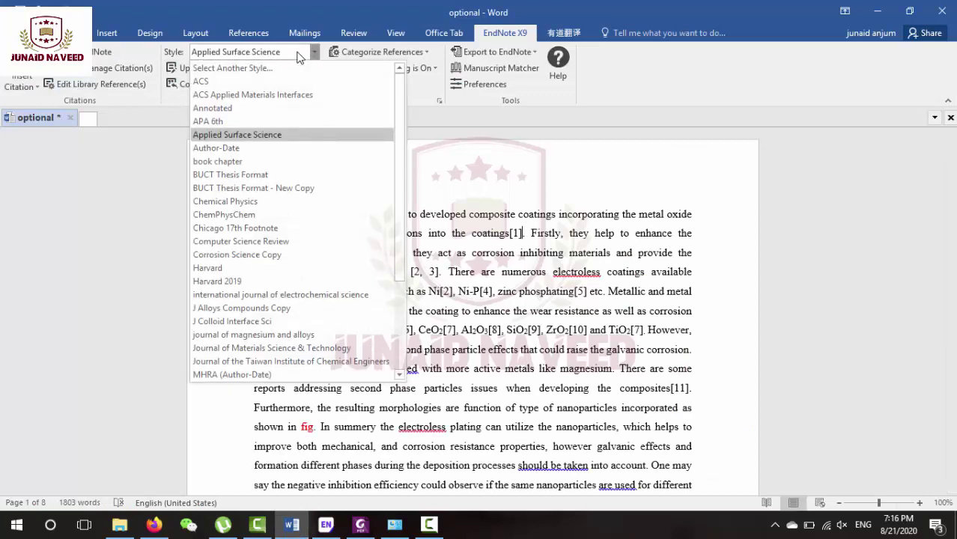
click(278, 84)
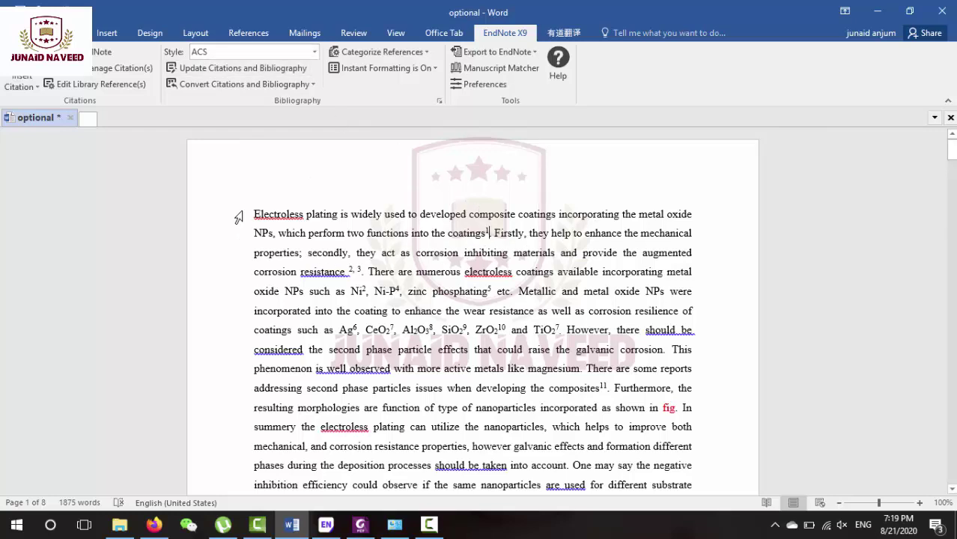
drag(266, 216, 409, 318)
click(413, 311)
drag(335, 271, 366, 276)
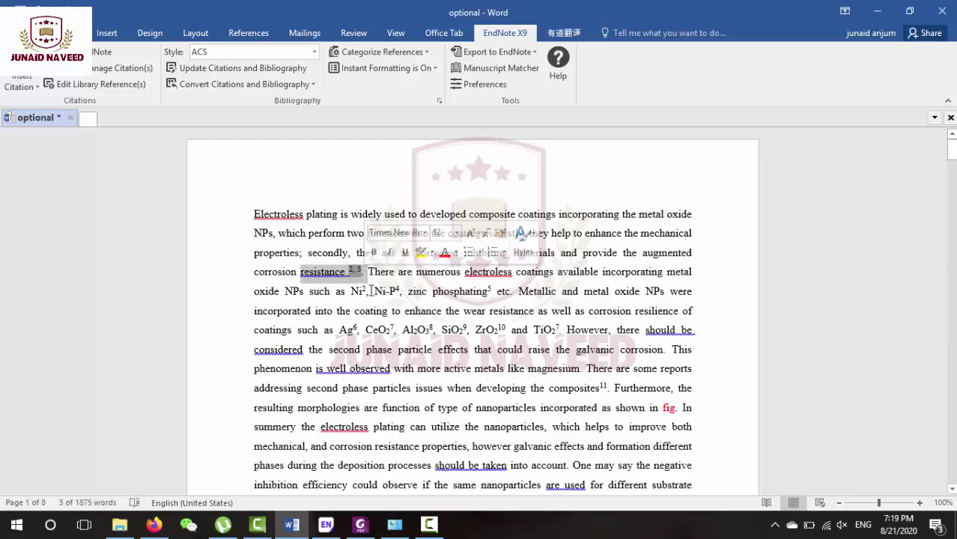
click(367, 291)
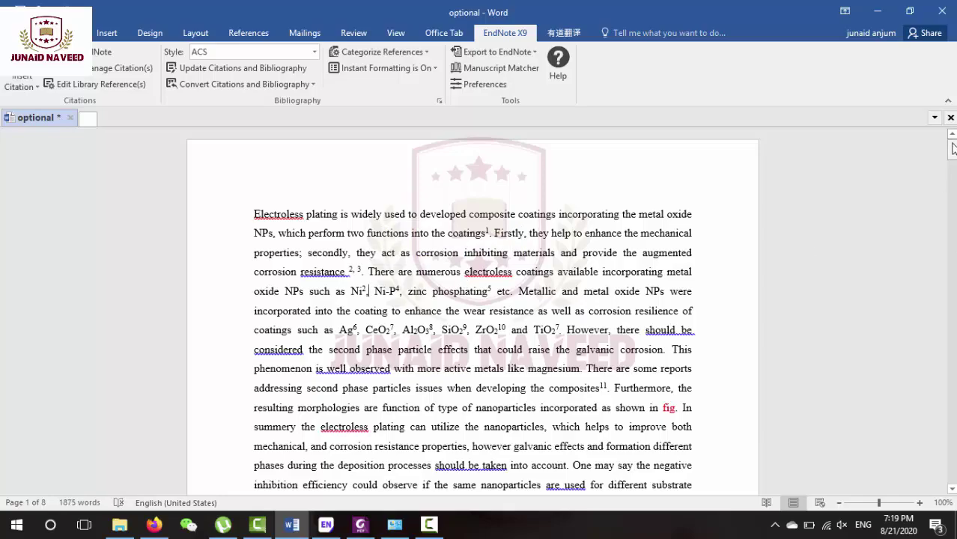
mouse_move(951, 150)
mouse_down()
mouse_move(948, 460)
mouse_move(951, 148)
mouse_up()
Switch to EndNote and attach the "my paper" PDF from the "Published in Corrosion Science" folder to the 2019 8-hydroxyquinoline reference in the trial group
key(alt+Tab)
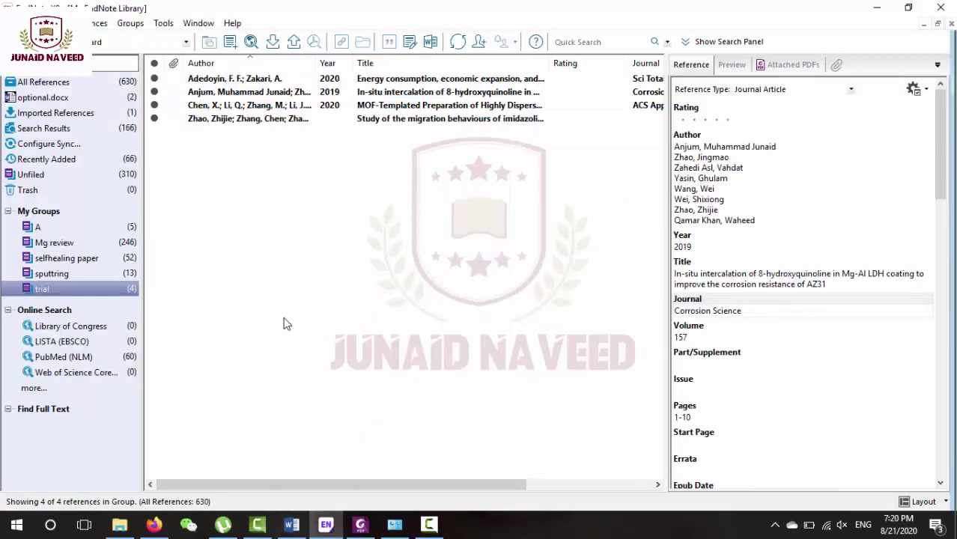
right_click(216, 98)
click(214, 93)
right_click(212, 91)
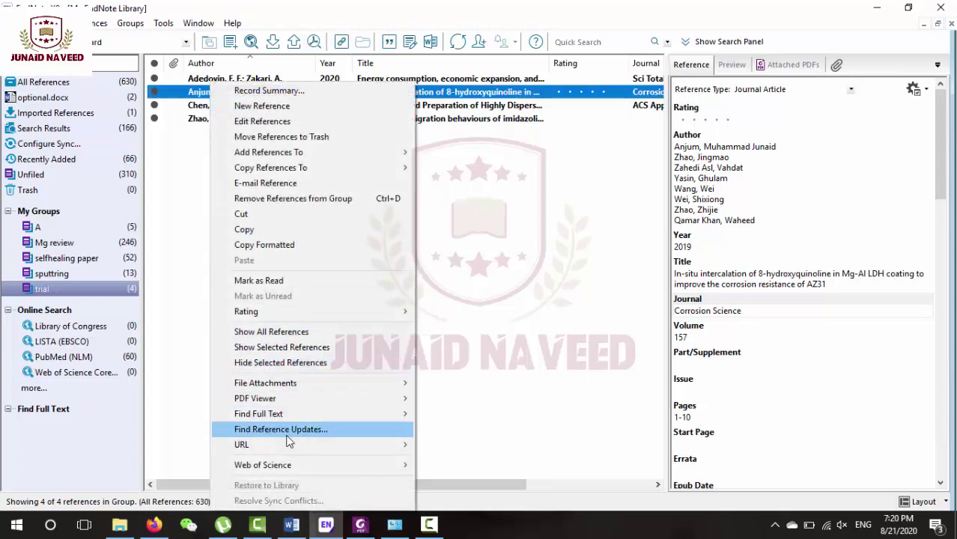
mouse_move(374, 383)
click(438, 385)
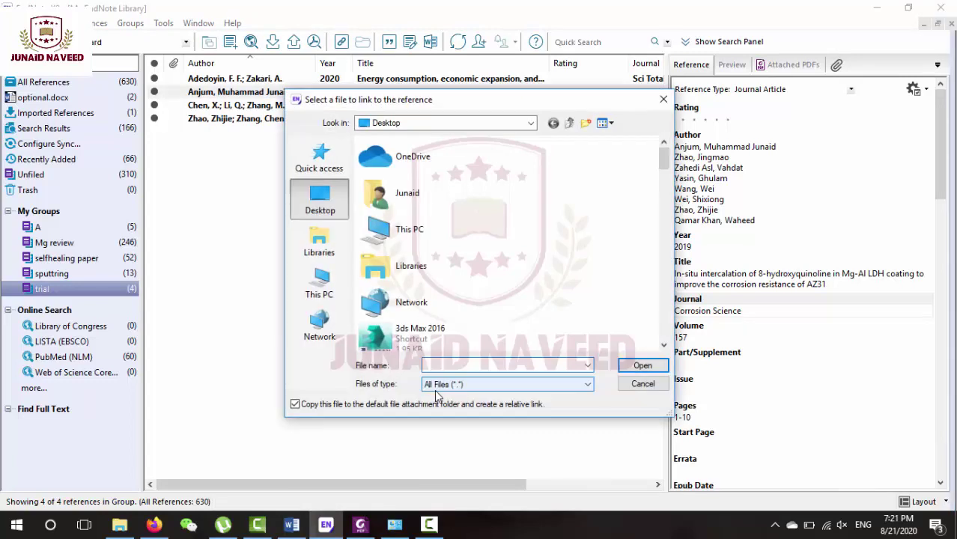
click(320, 283)
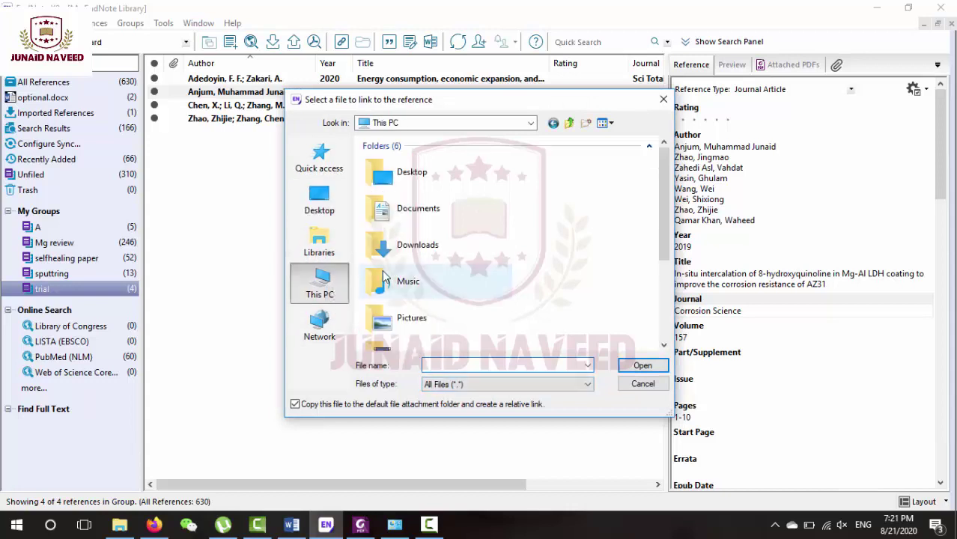
click(449, 123)
click(397, 260)
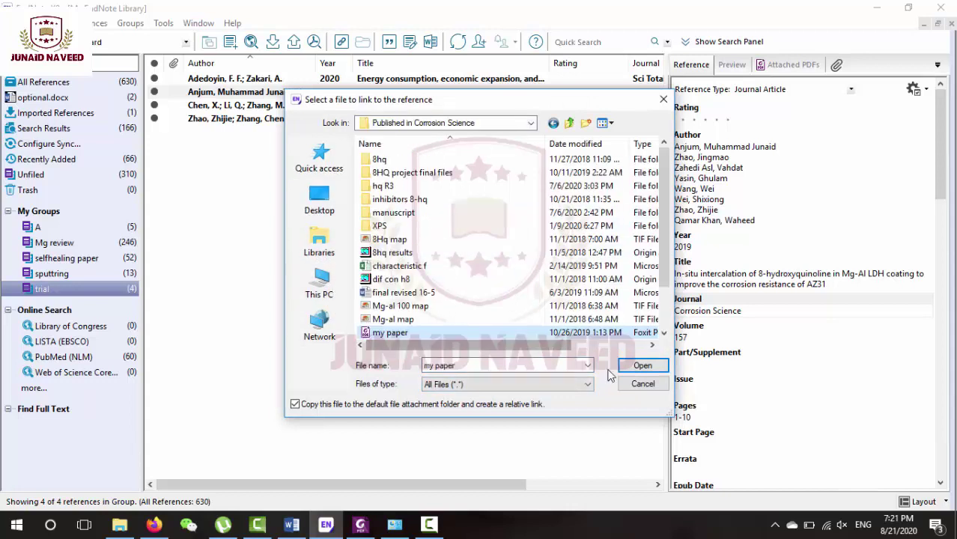
click(642, 365)
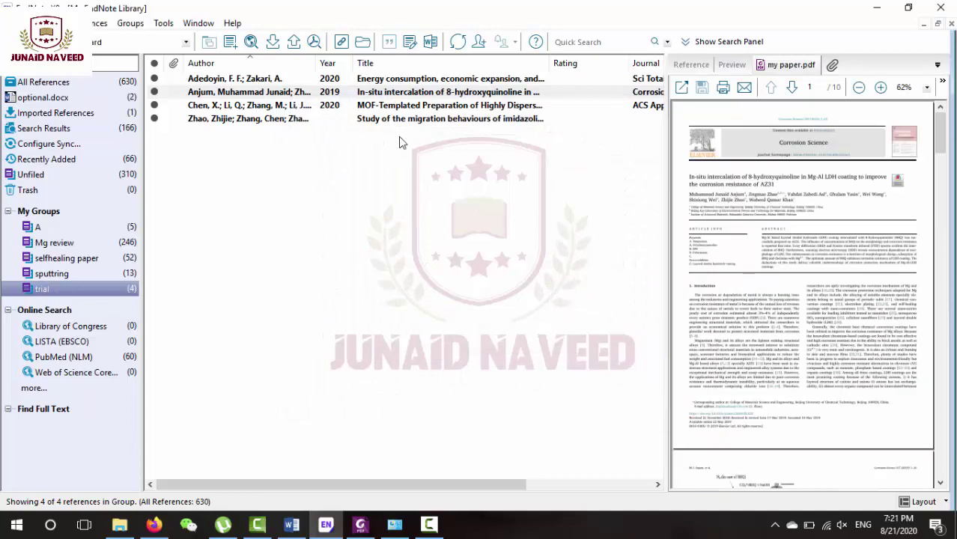
Check the reference list for the new attachment, open the attached my paper.pdf in full view, read its first page and close it
click(293, 79)
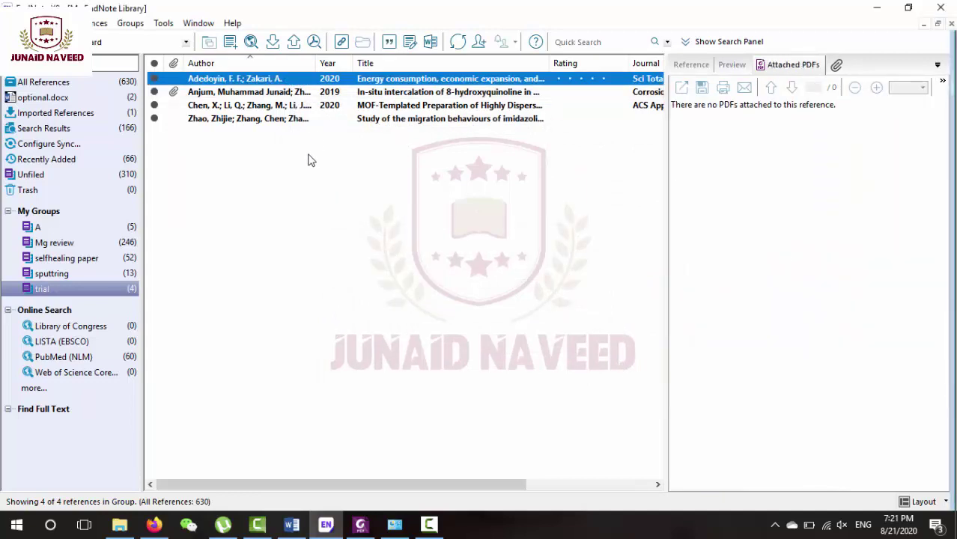
click(207, 93)
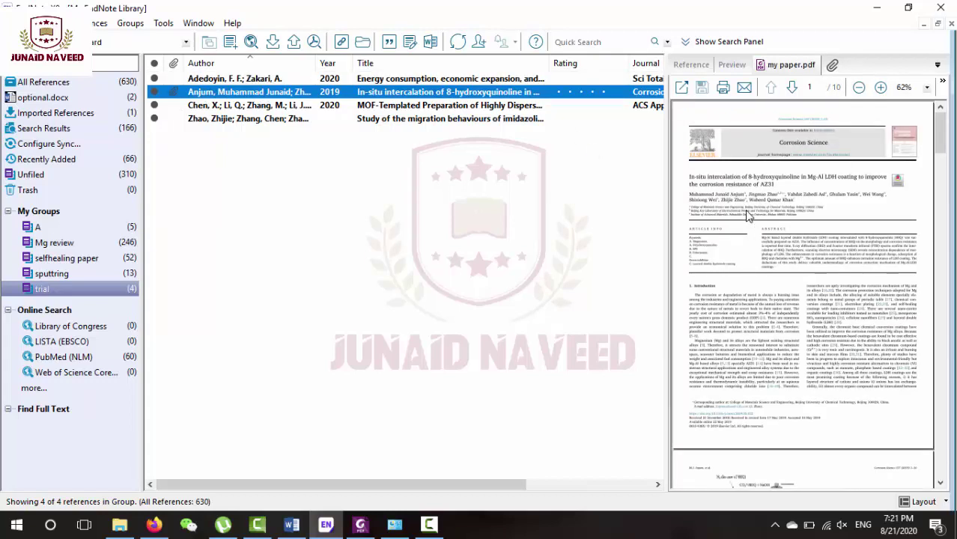
scroll(747, 215, down, 1)
click(681, 88)
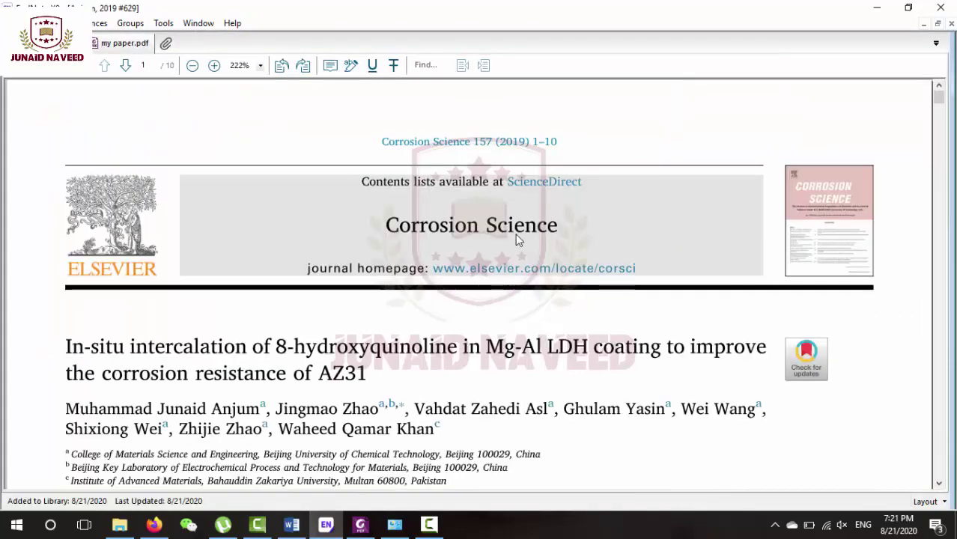
scroll(517, 238, down, 1)
scroll(516, 238, down, 10)
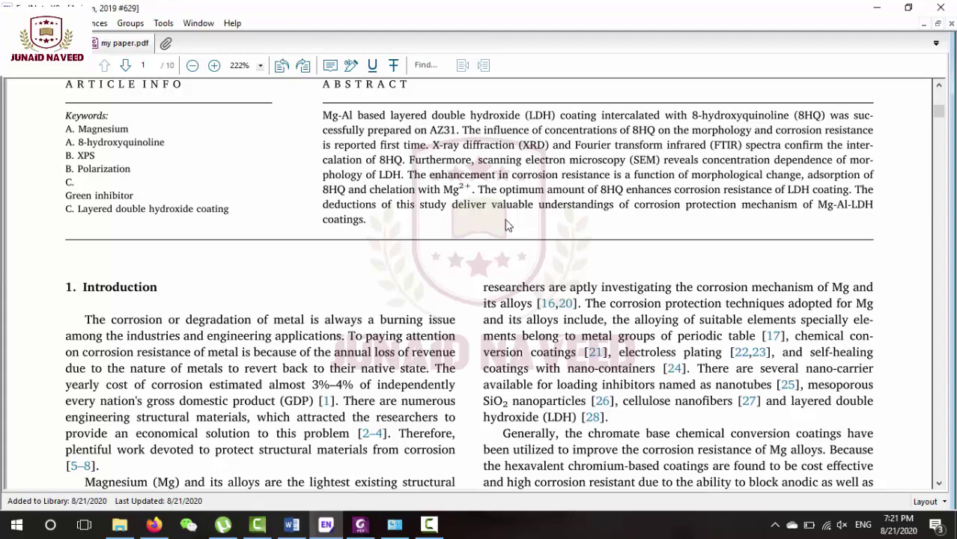
click(951, 23)
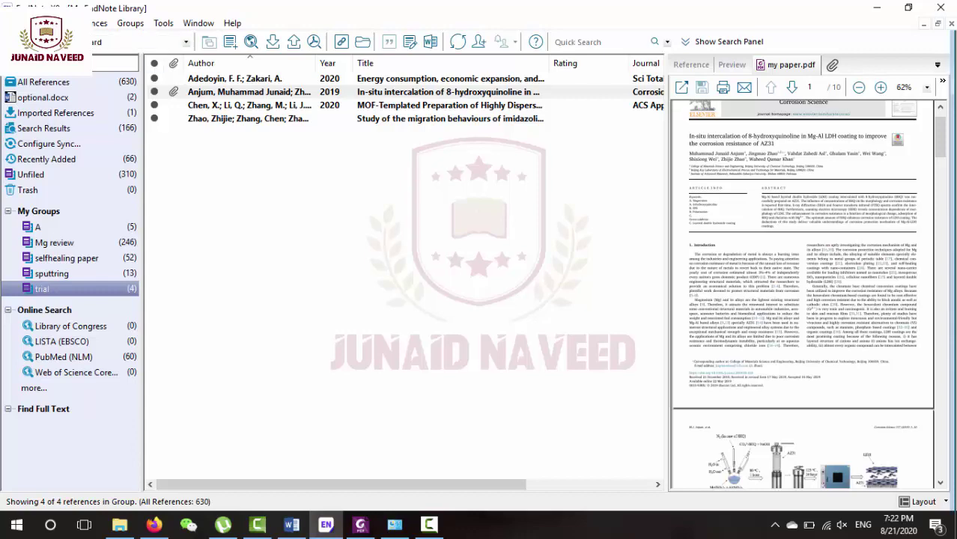
click(15, 23)
click(77, 215)
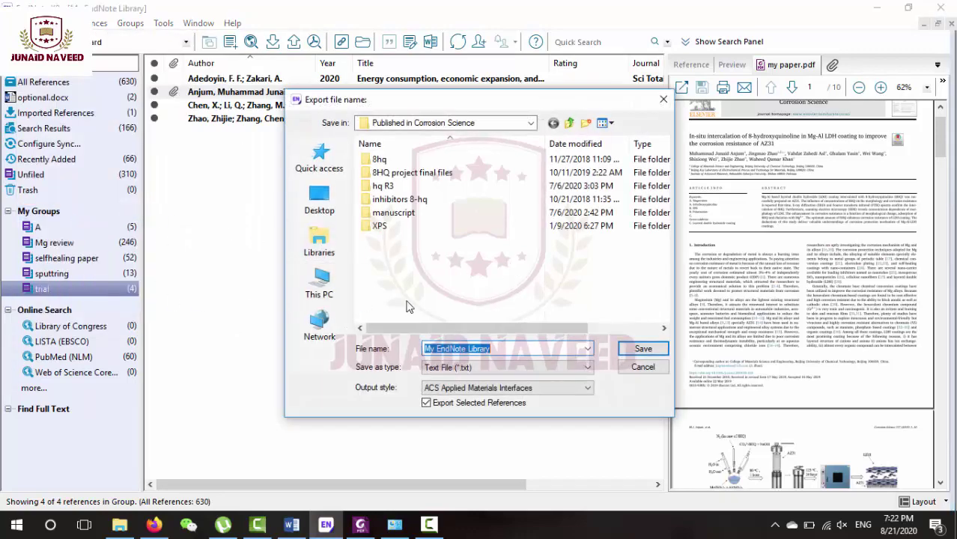
click(641, 366)
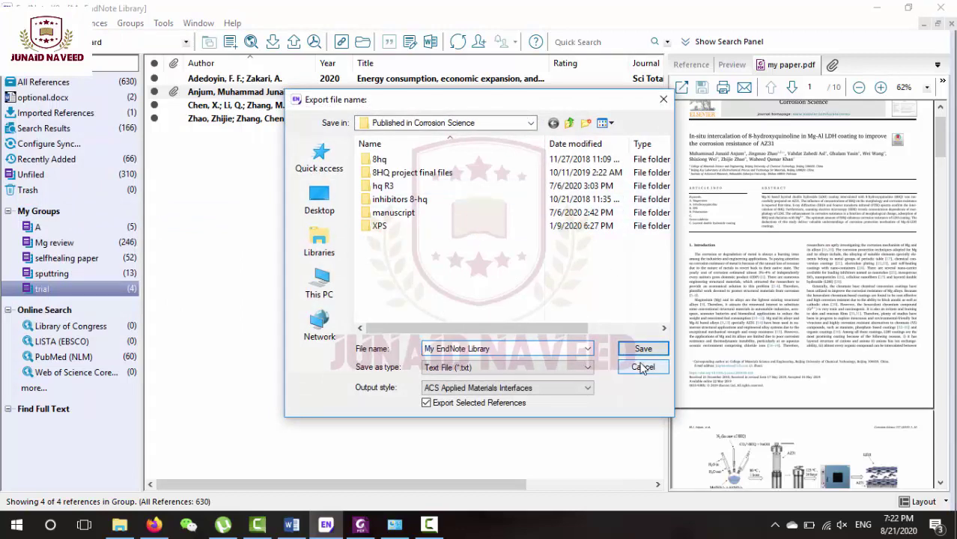